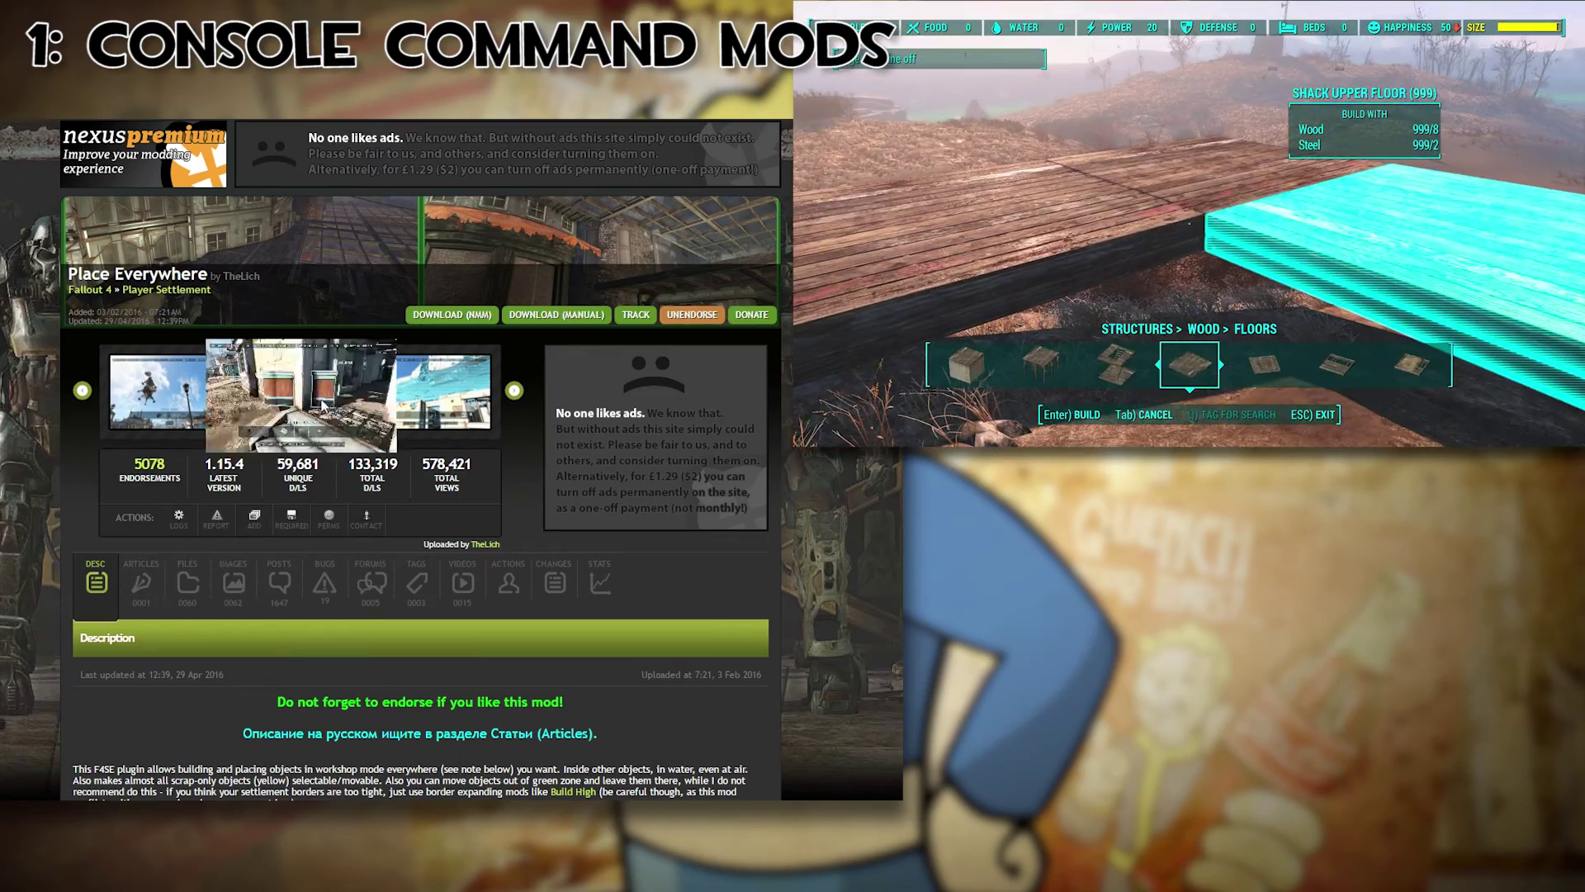
Enlarge the bar counter screenshot on the Place Everywhere mod page.
left_click(321, 404)
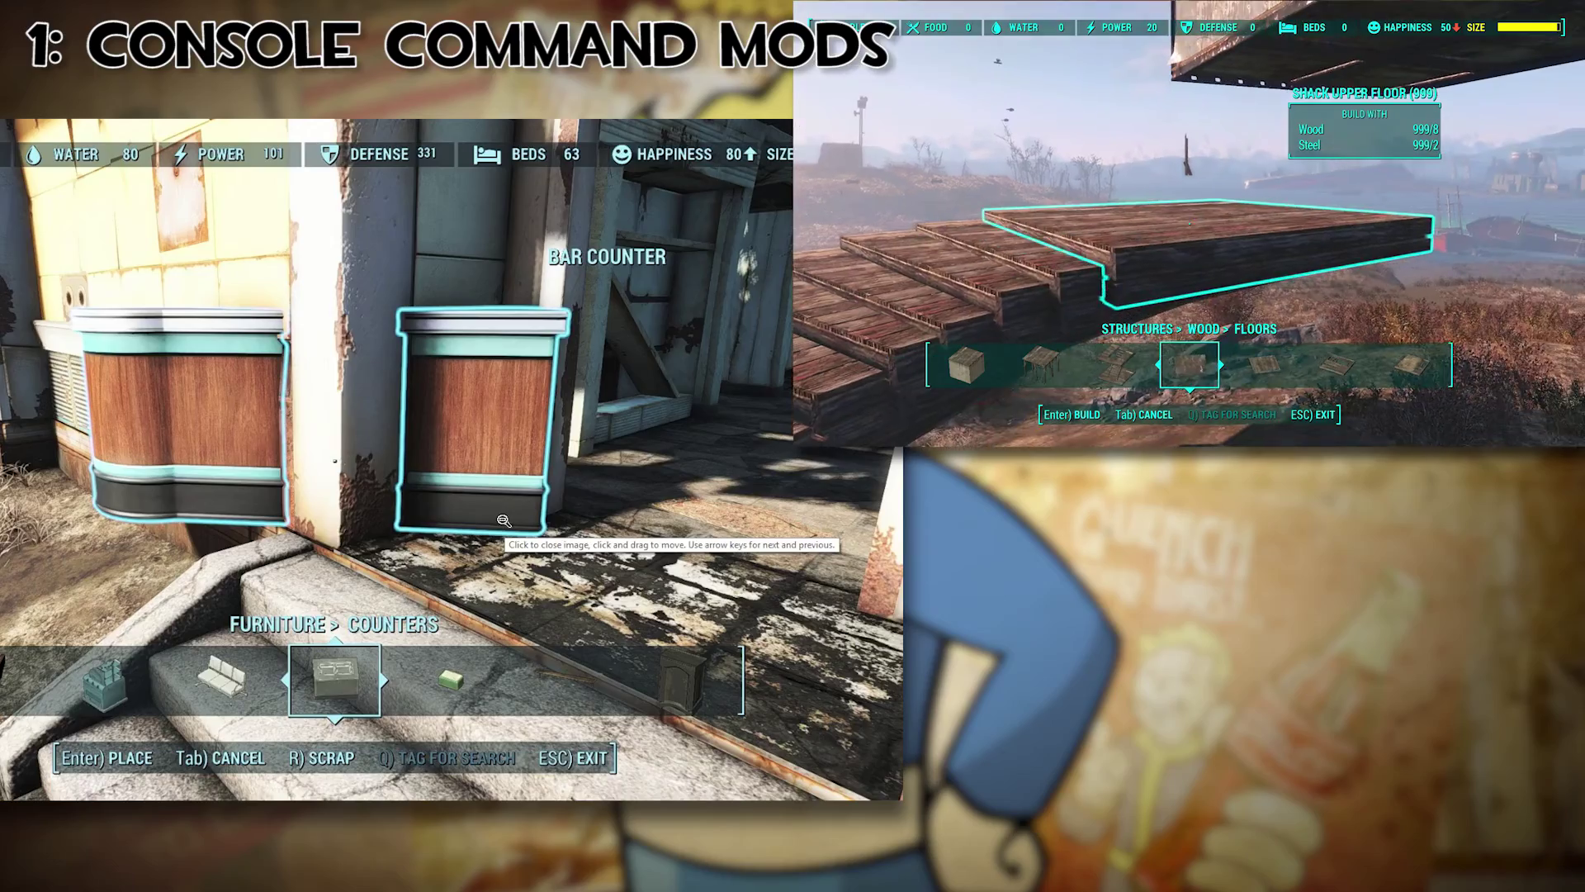
left_click(484, 486)
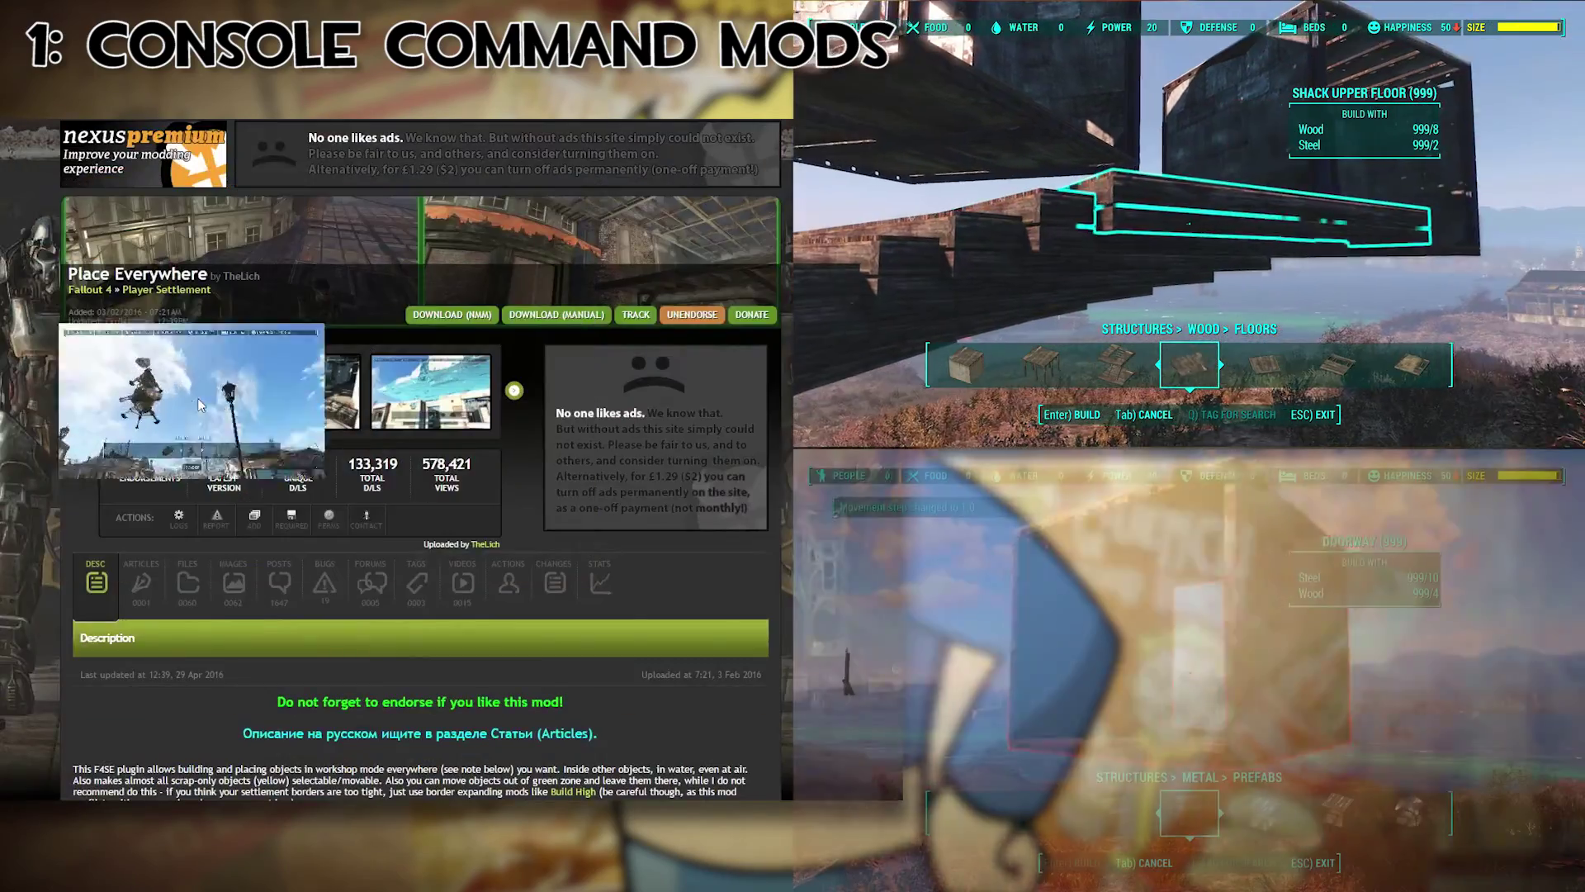
left_click(273, 405)
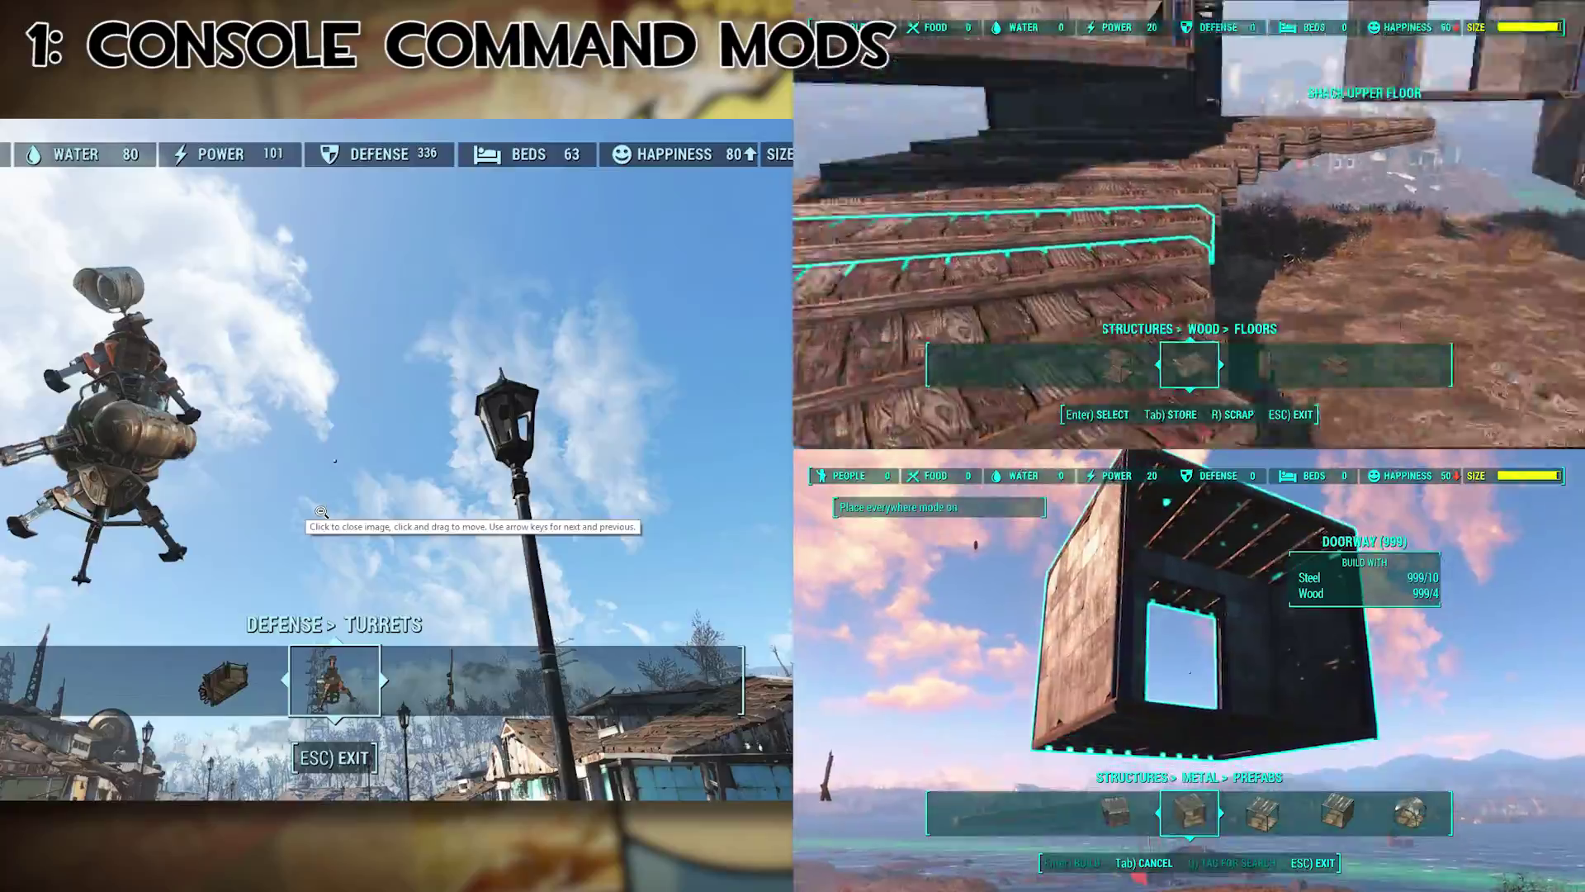
left_click(321, 512)
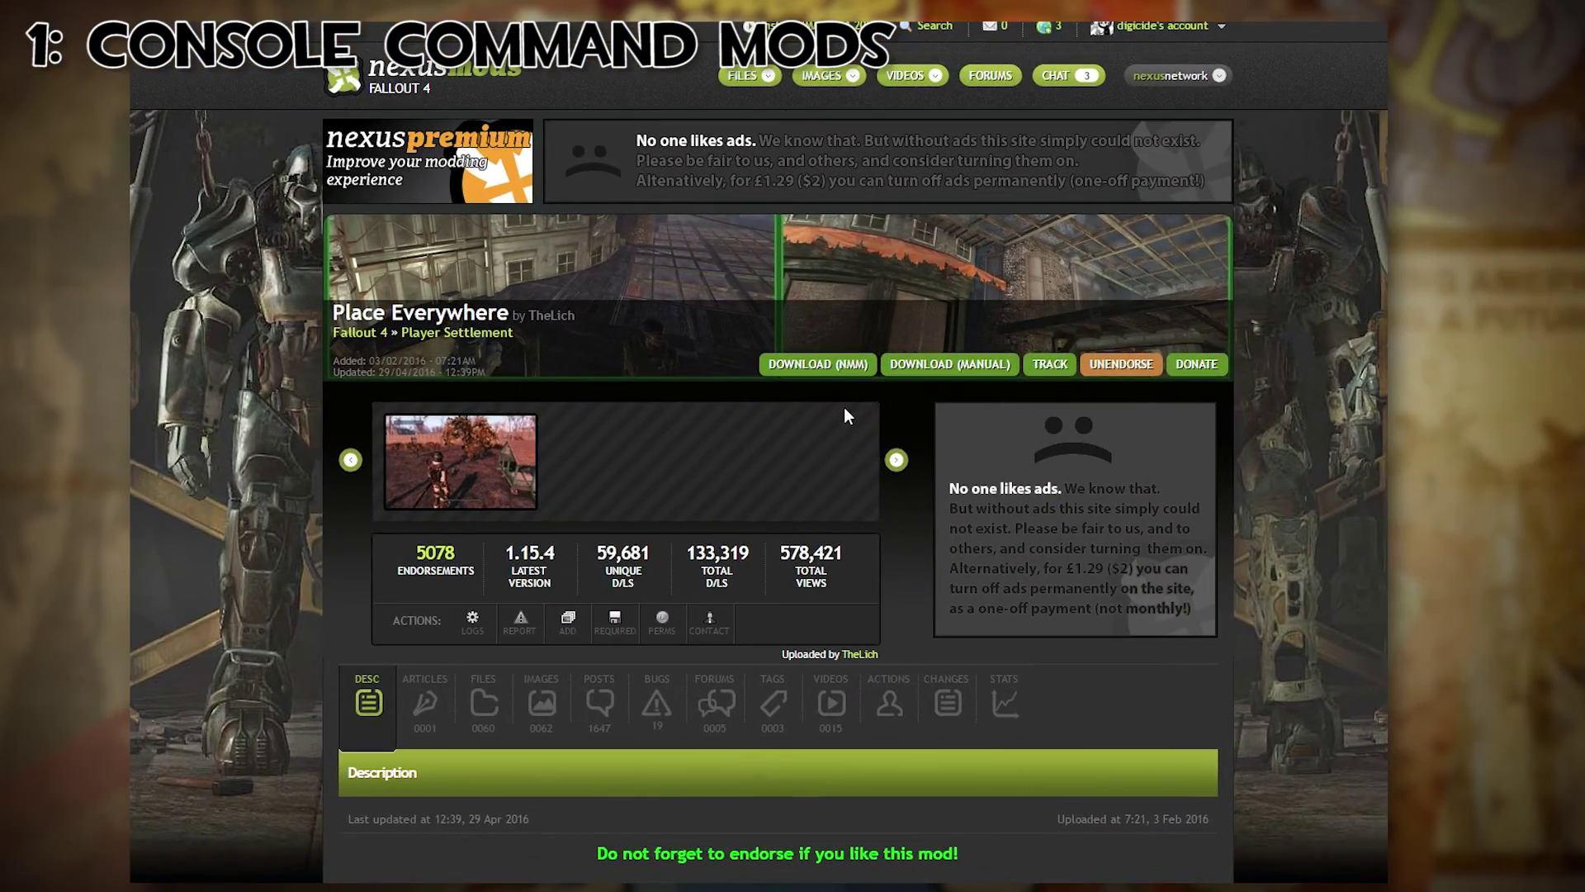
Download the latest Place Everywhere file with the manager from the Files list.
scroll(659, 418, "down", 3)
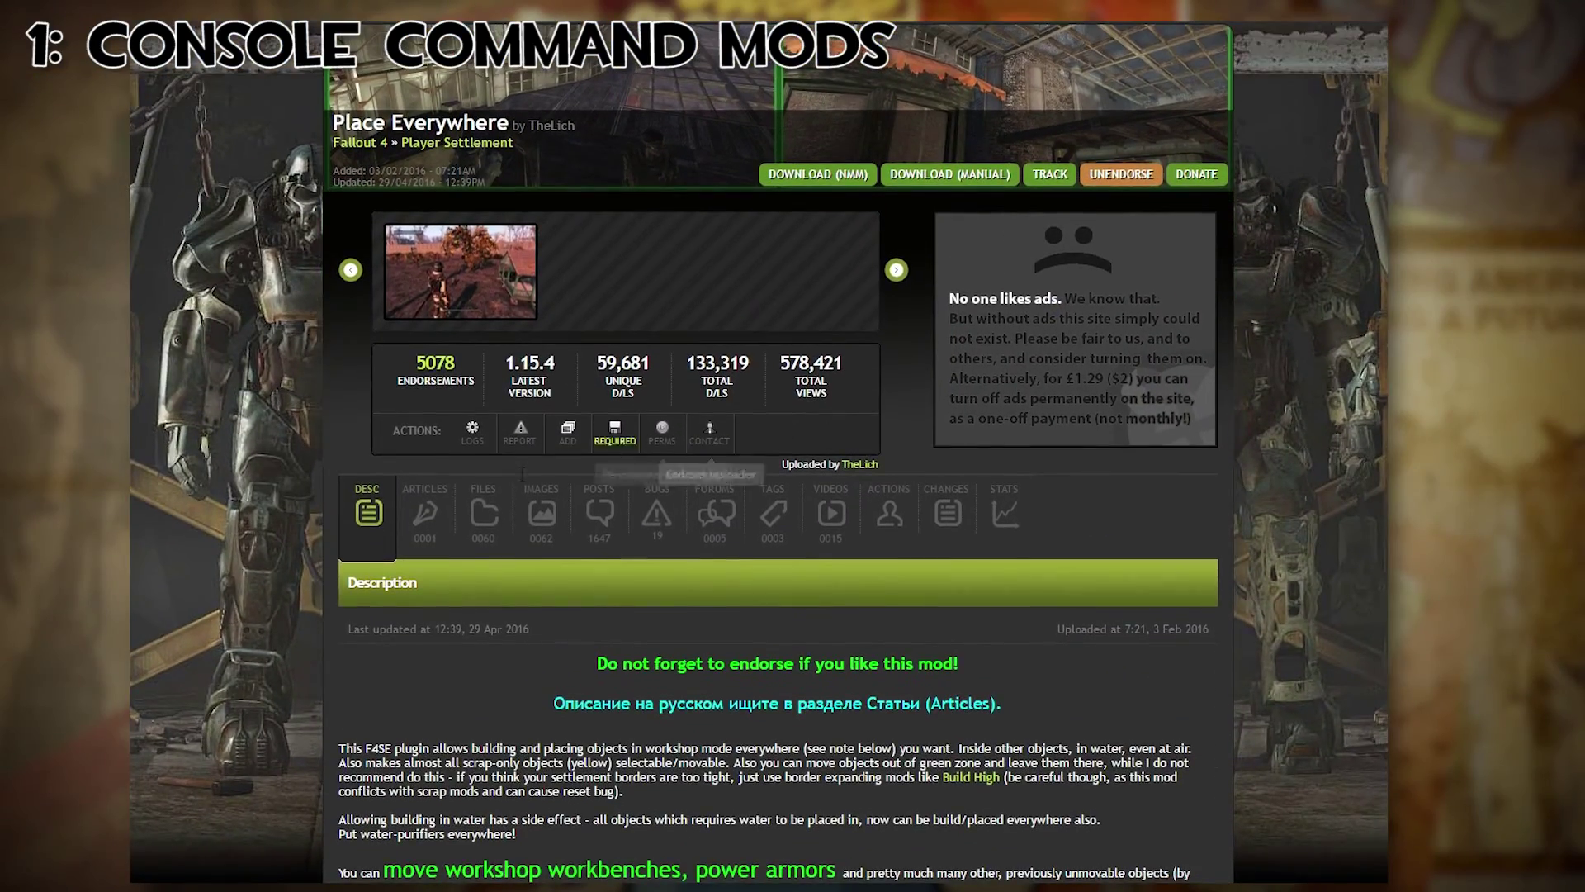
left_click(484, 516)
scroll(741, 510, "down", 5)
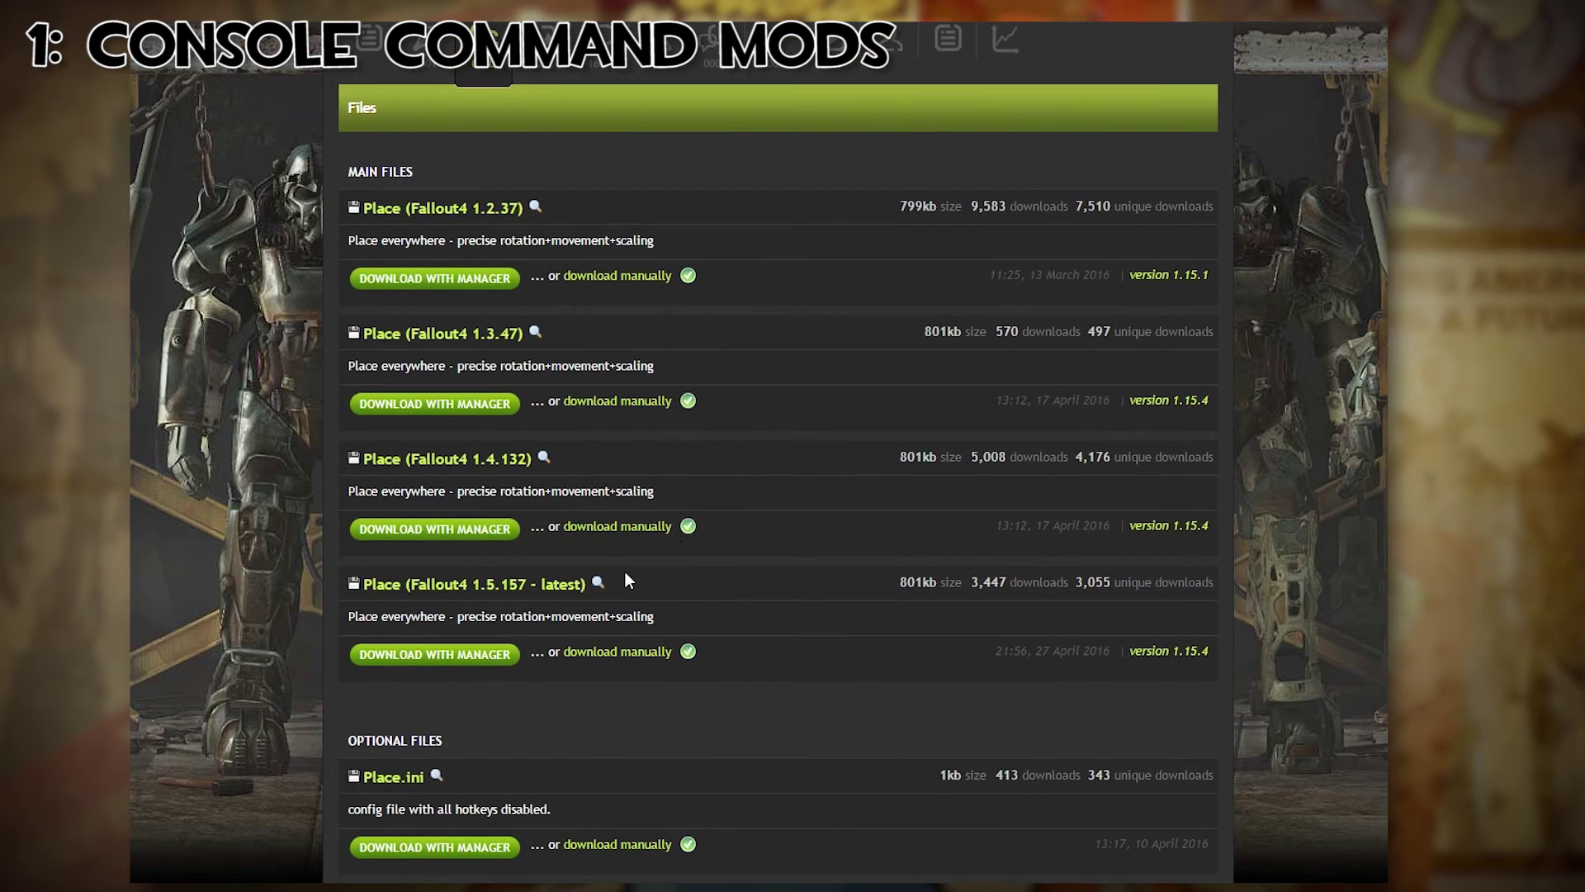
left_click(473, 654)
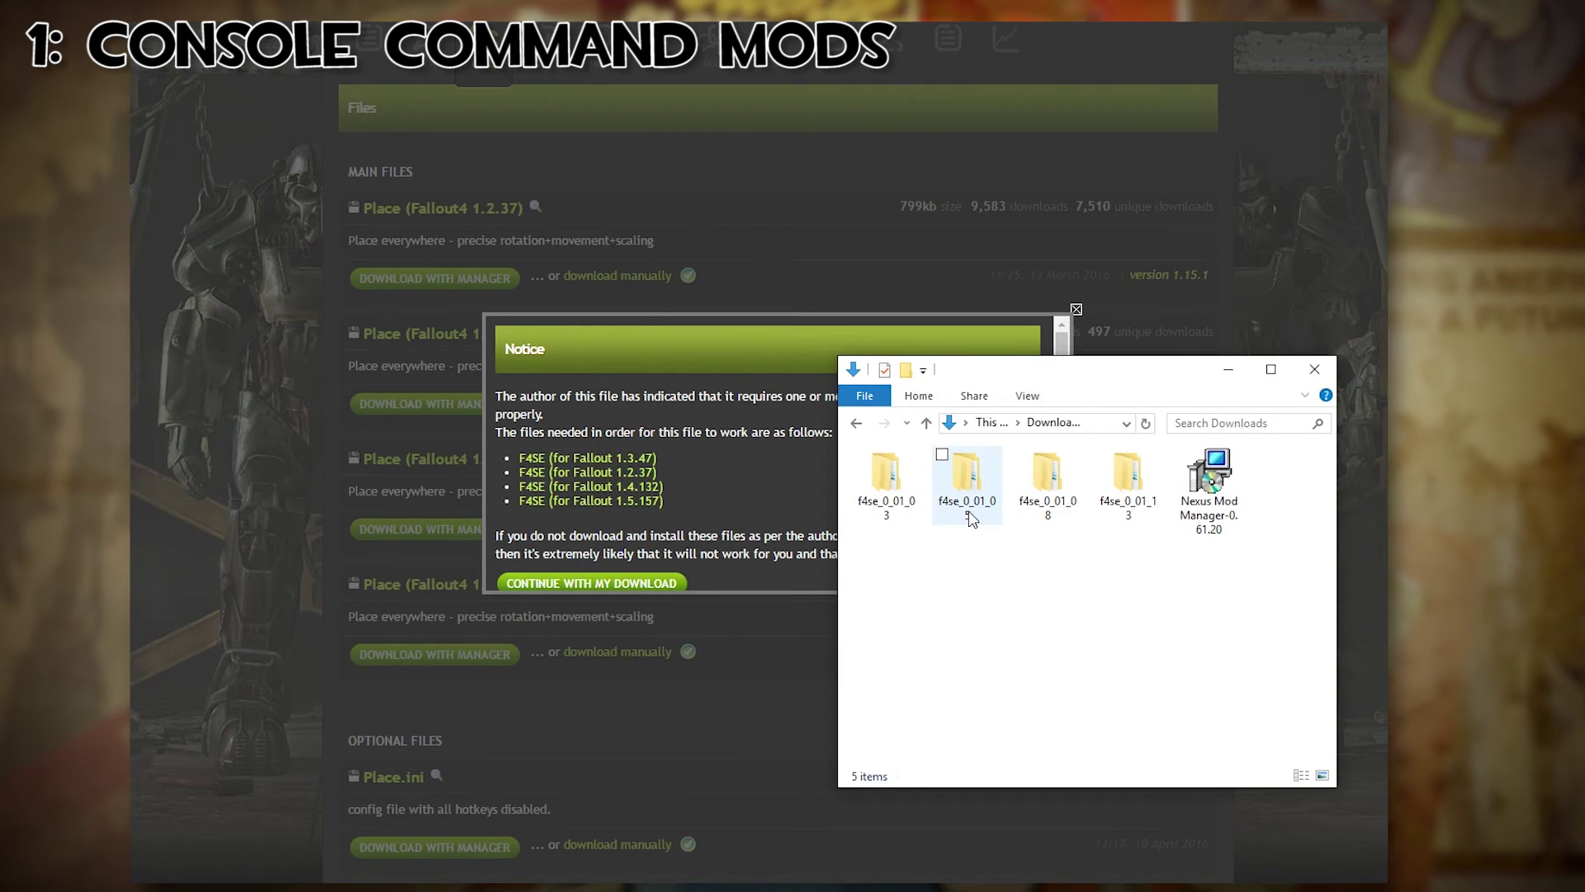
Open the f4se_0_01_03 download folder, then point out f4se_loader in the Fallout 4 game folder.
double_click(882, 470)
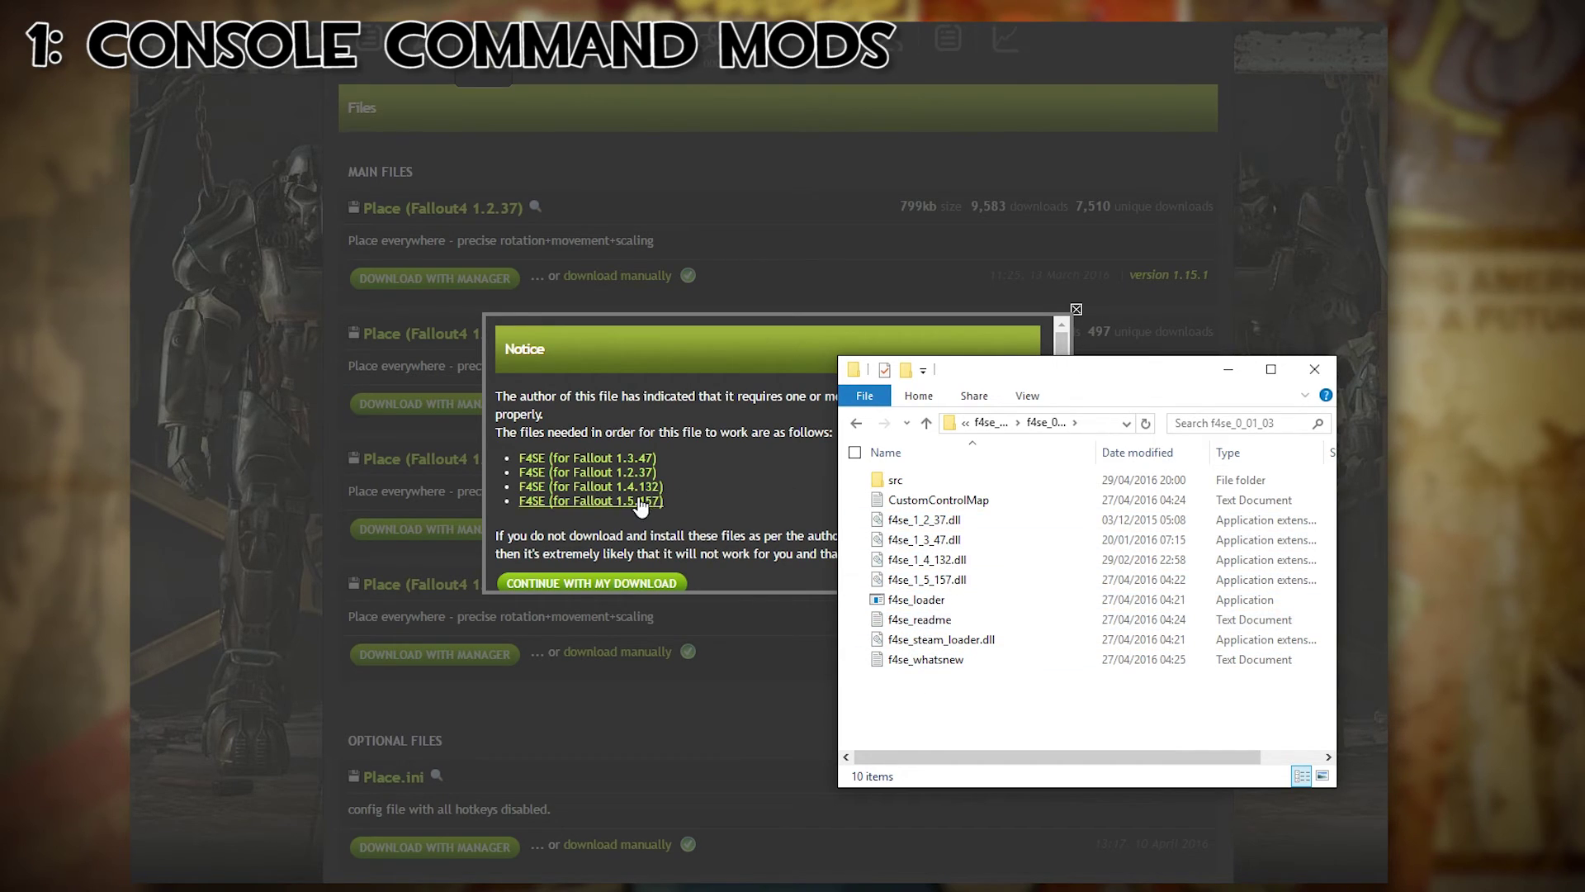
left_click(929, 602)
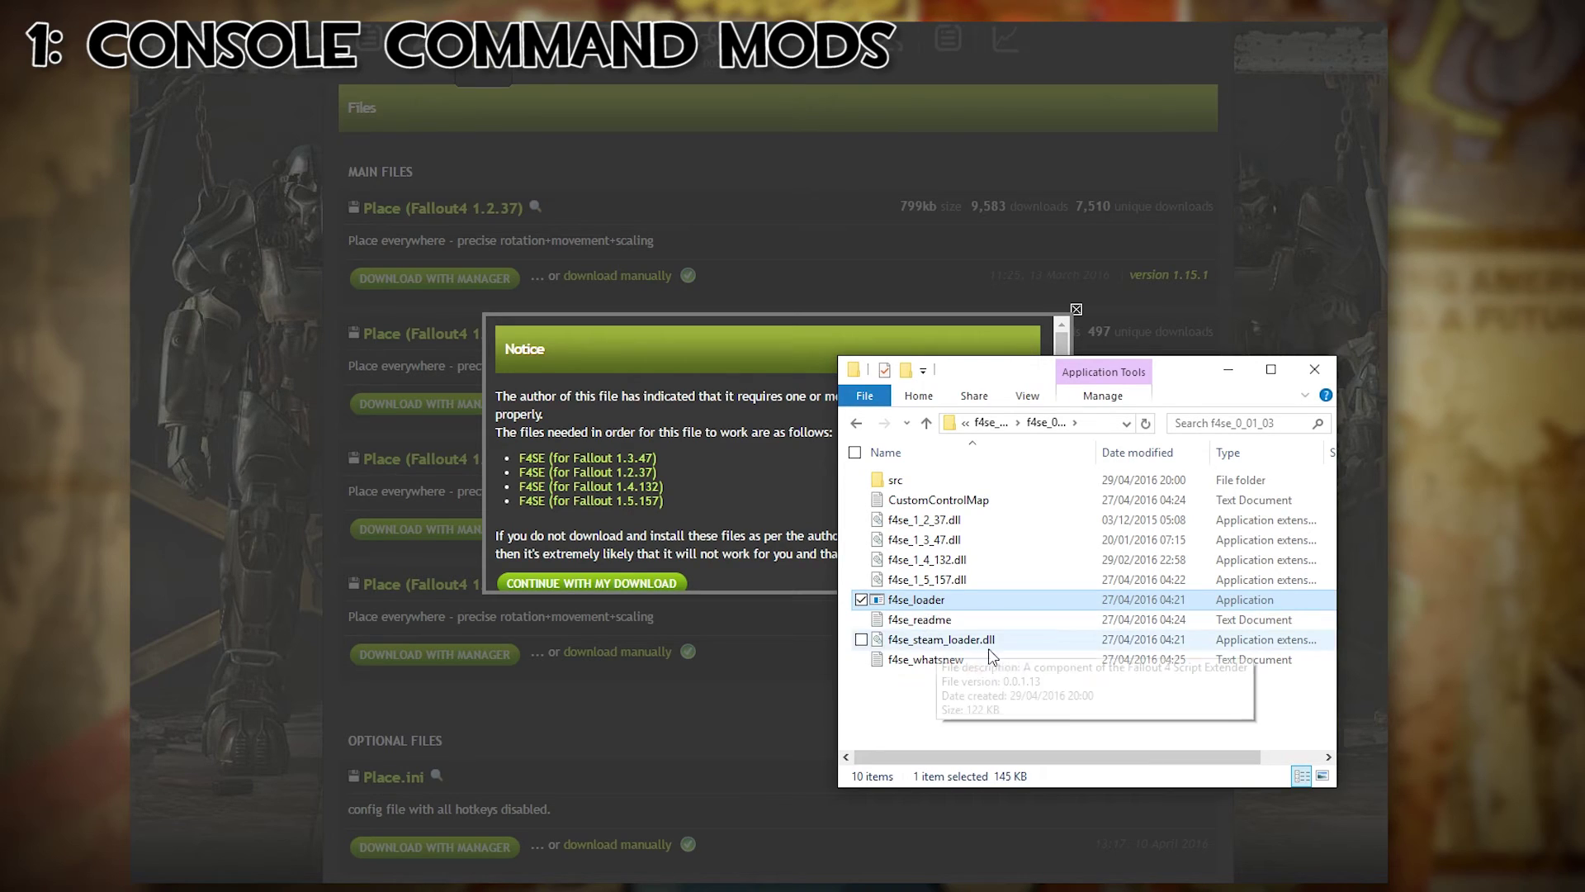
left_click(1013, 715)
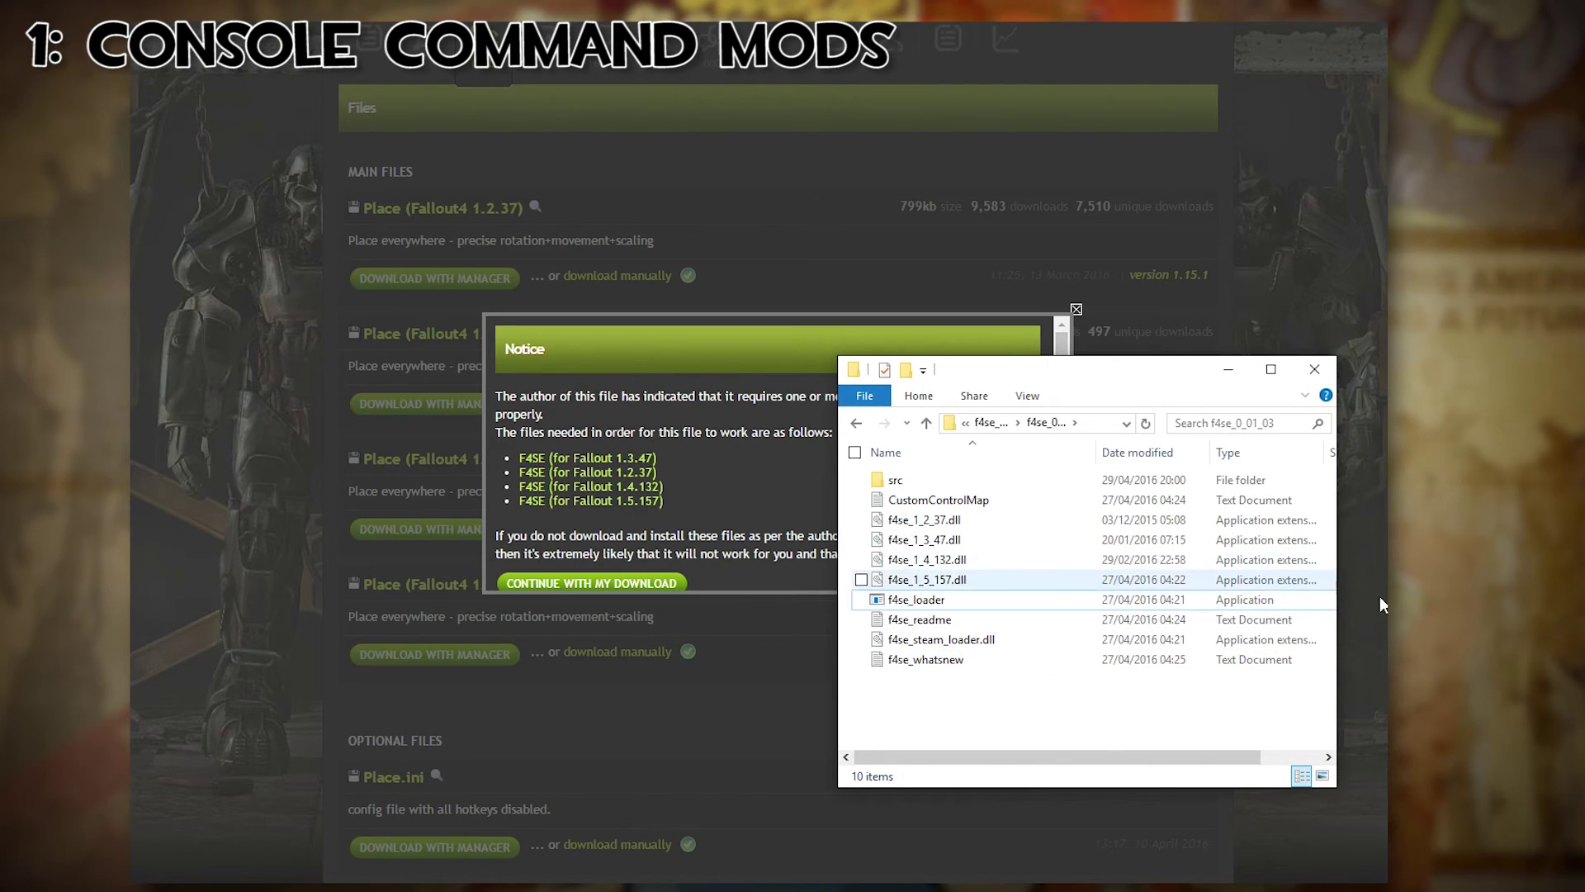
key("alt+Tab")
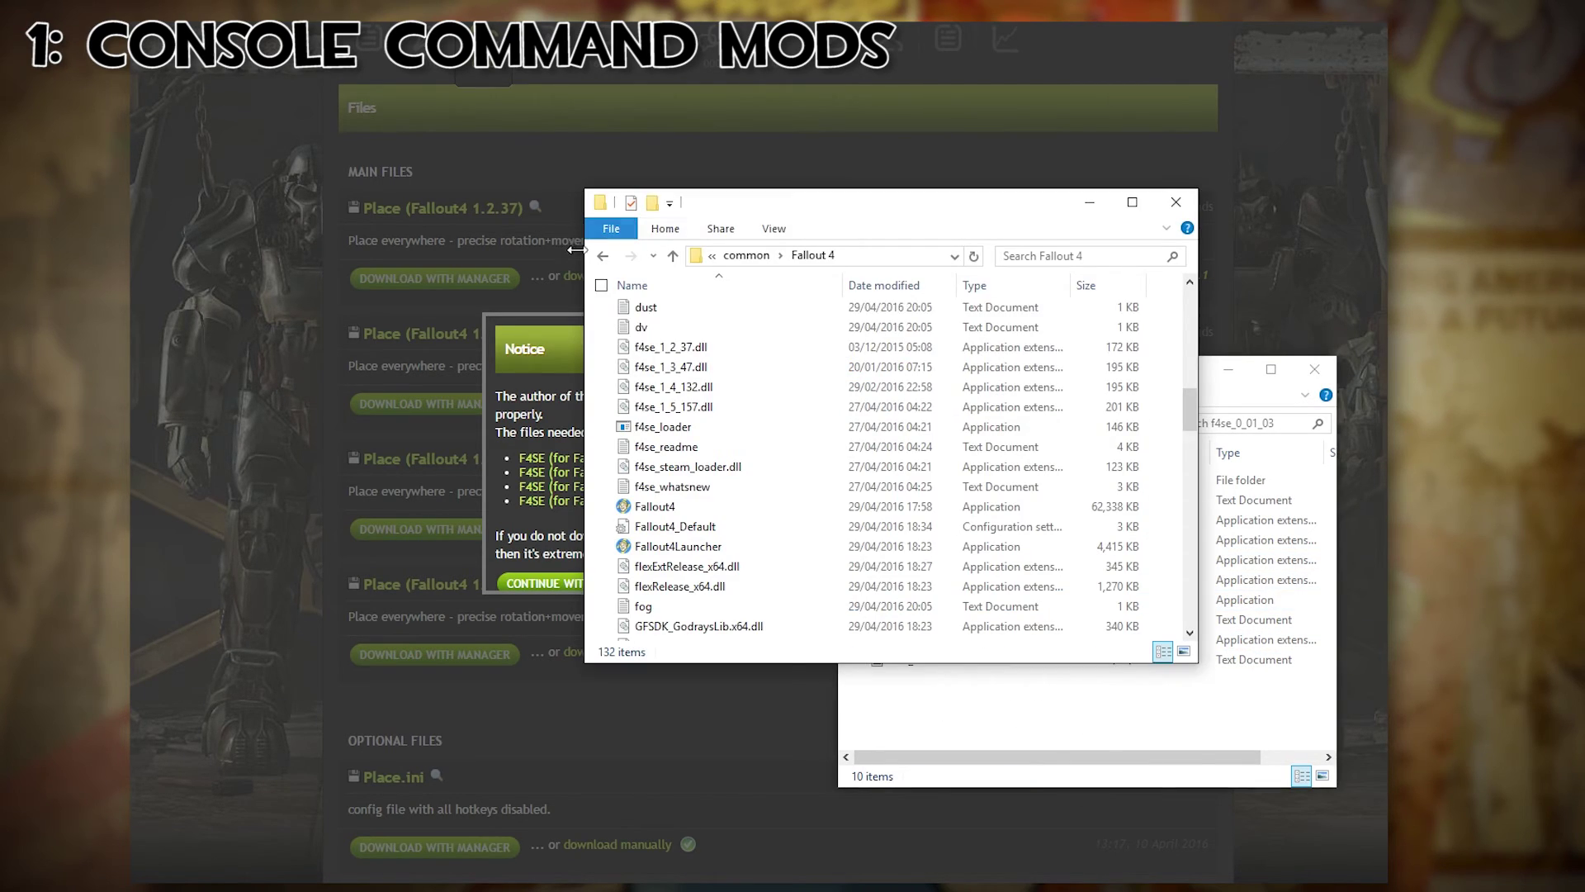
left_click(672, 434)
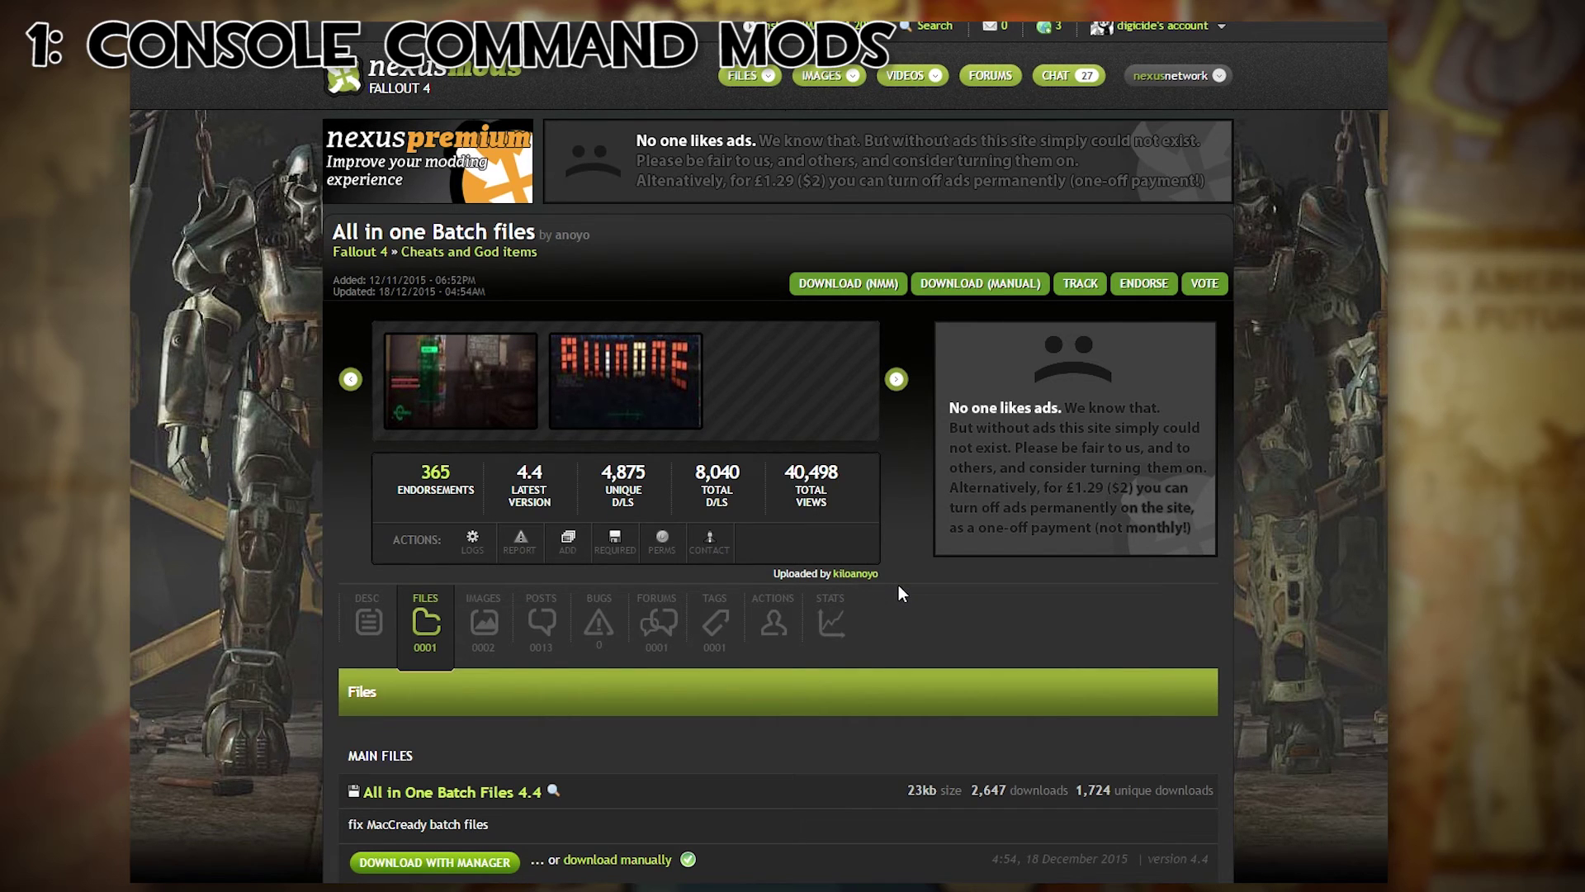
left_click(369, 619)
scroll(878, 636, "down", 5)
scroll(924, 628, "up", 5)
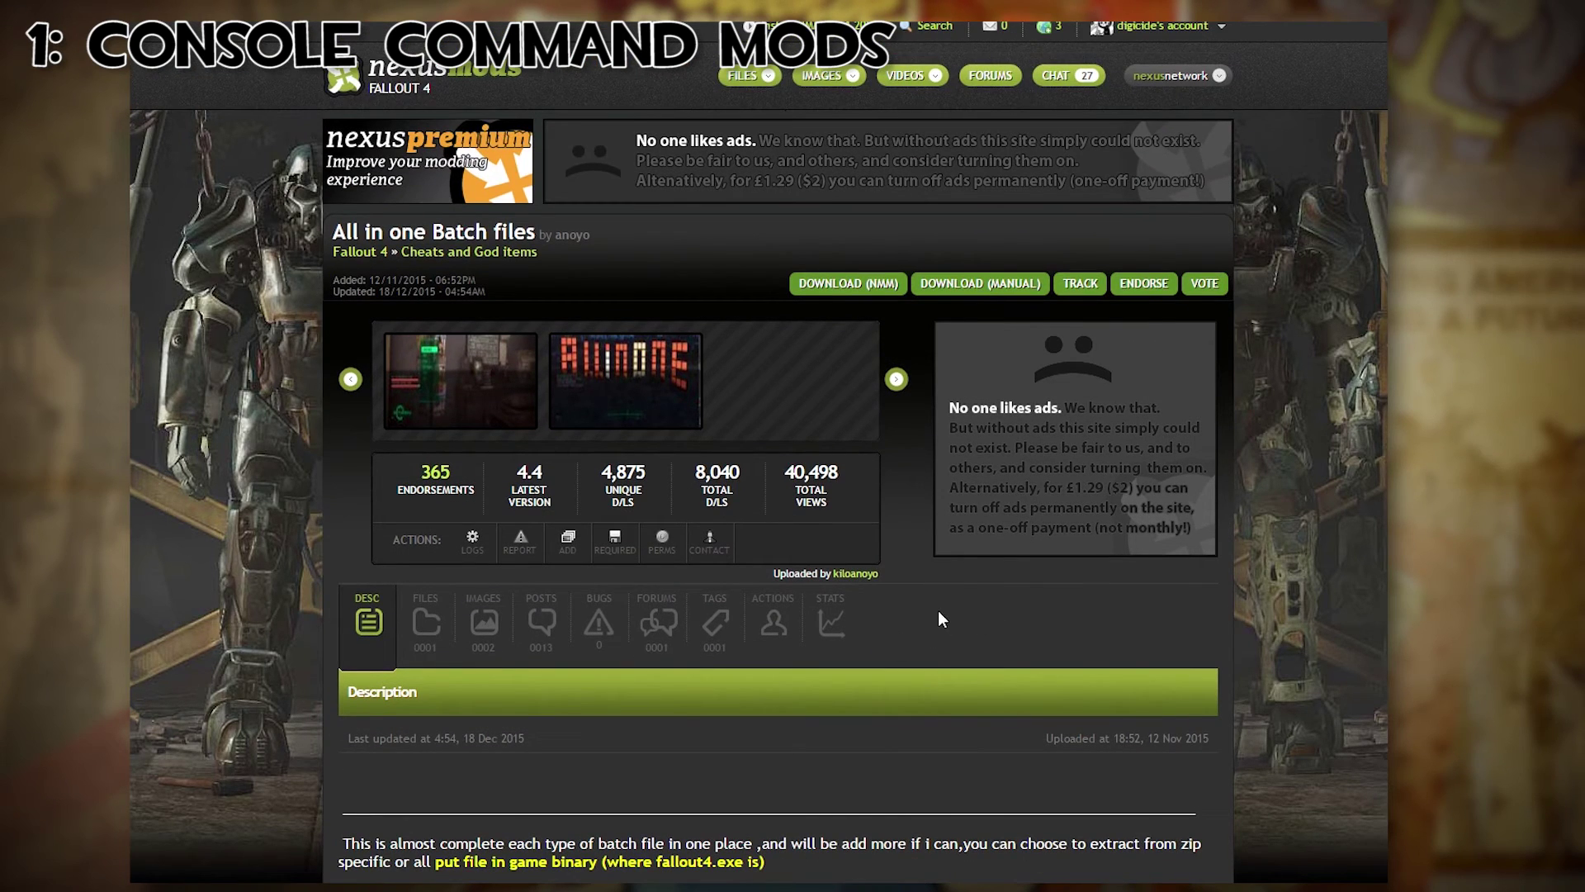
left_click(426, 621)
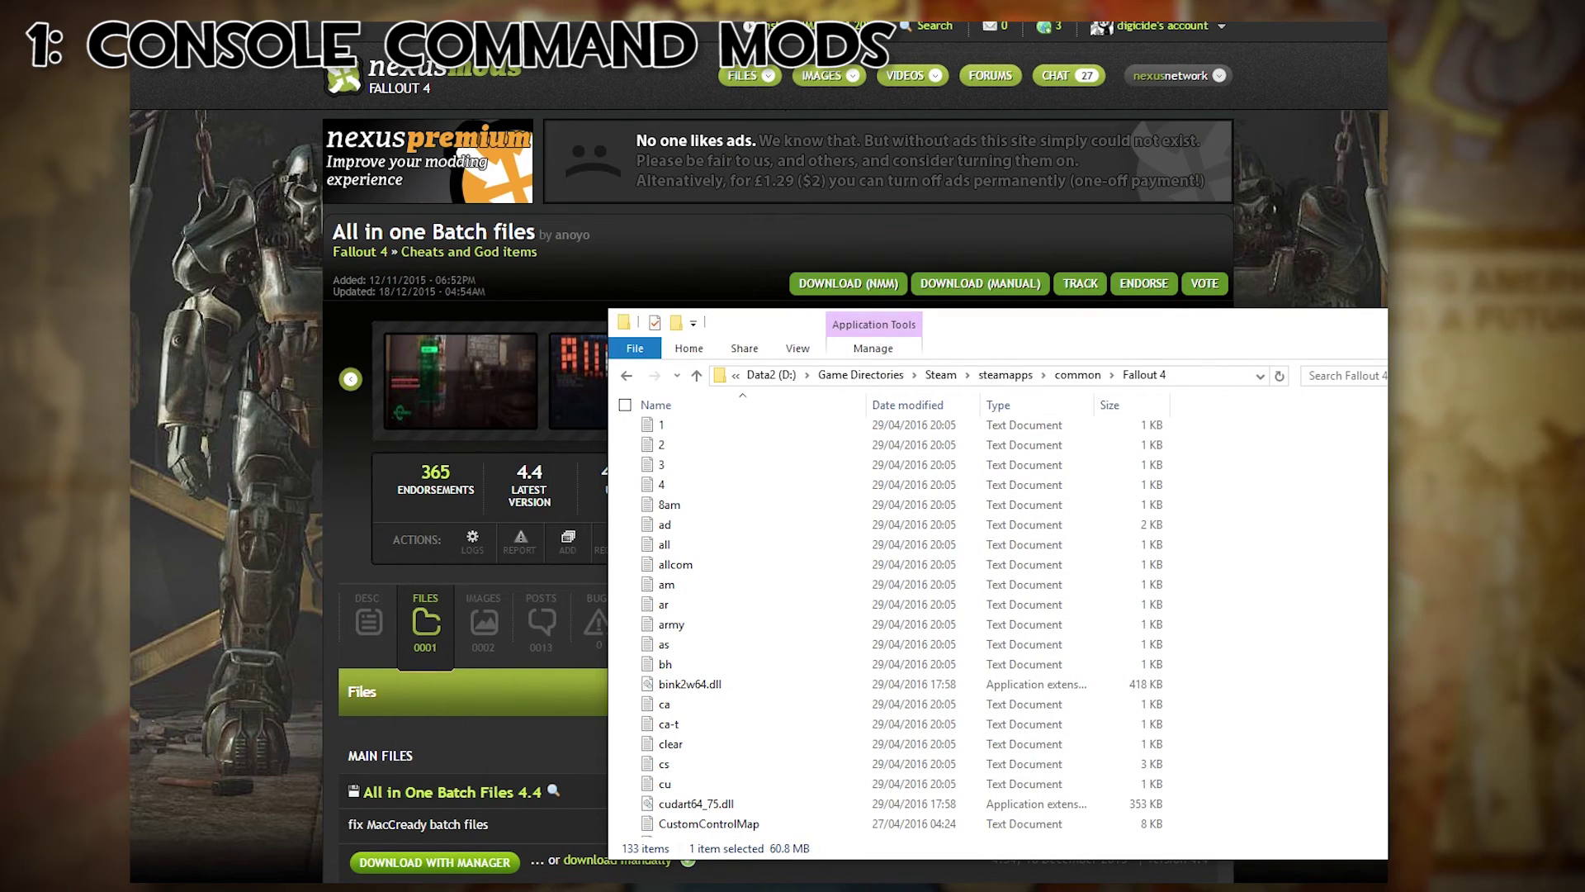
Scroll through the Fallout 4 folder listing to show the batch text files.
scroll(892, 627, "down", 12)
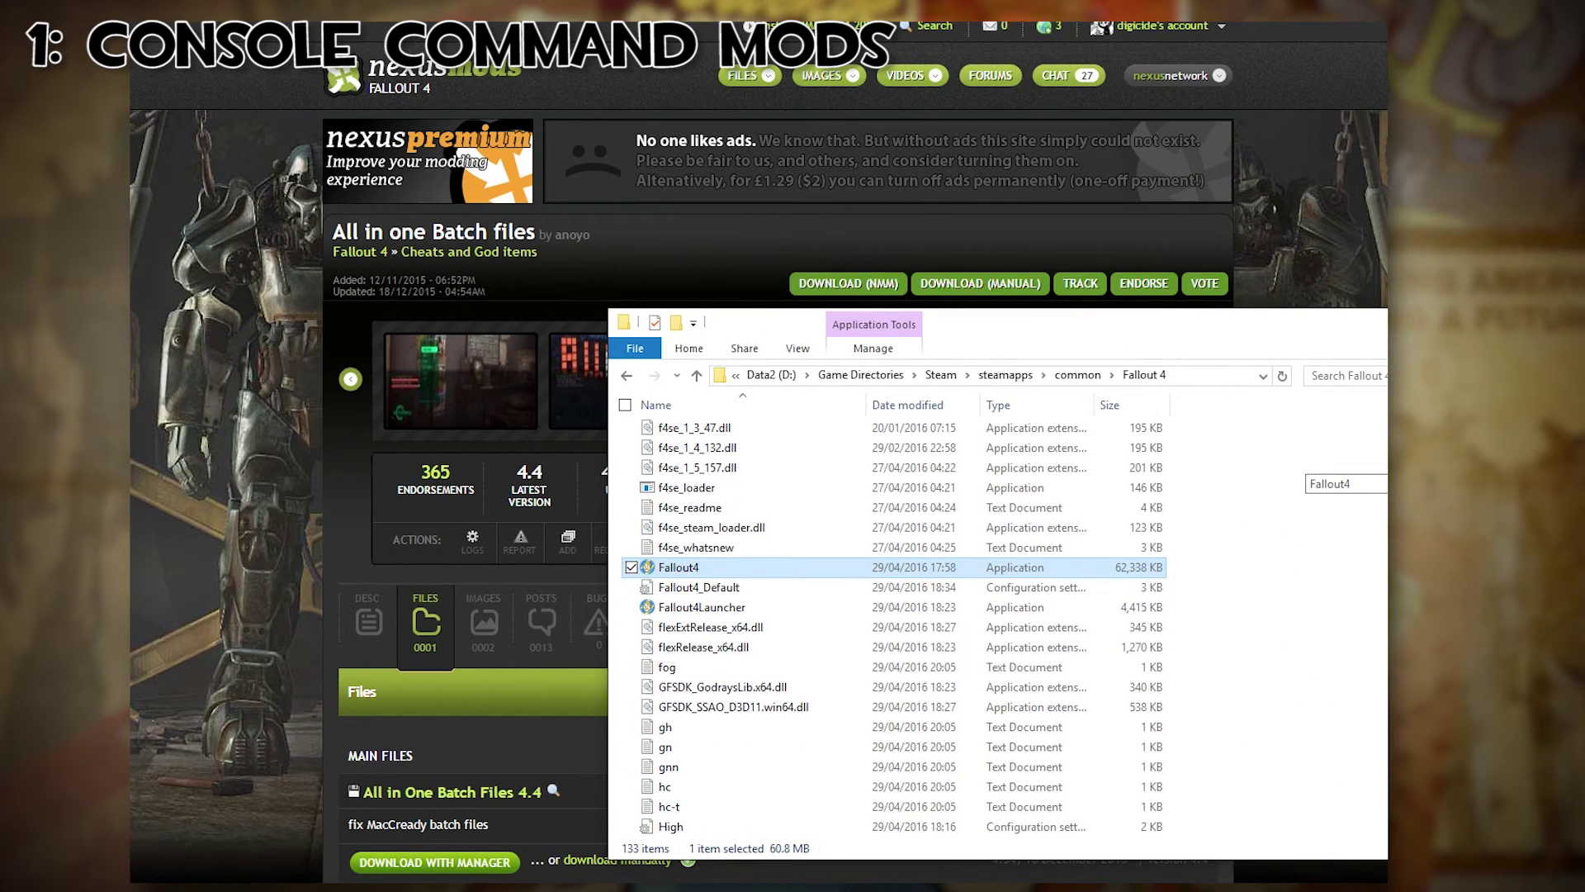
scroll(892, 627, "up", 15)
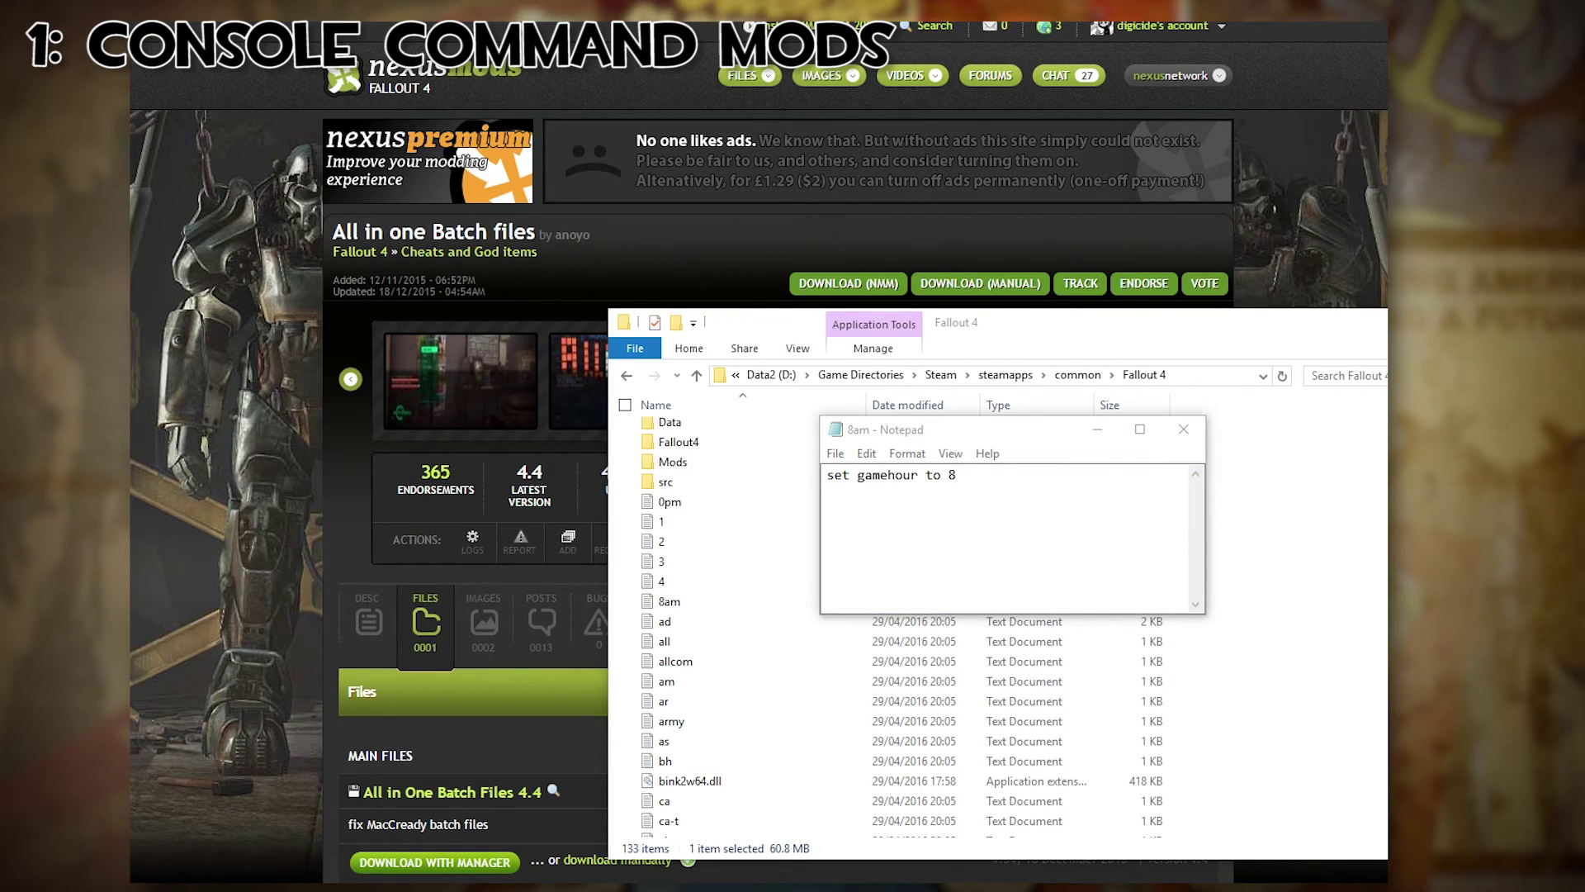
Cascade the clear, pg-t and pg batch files over the 8am file in Notepad.
left_click_drag(1154, 426, 1100, 520)
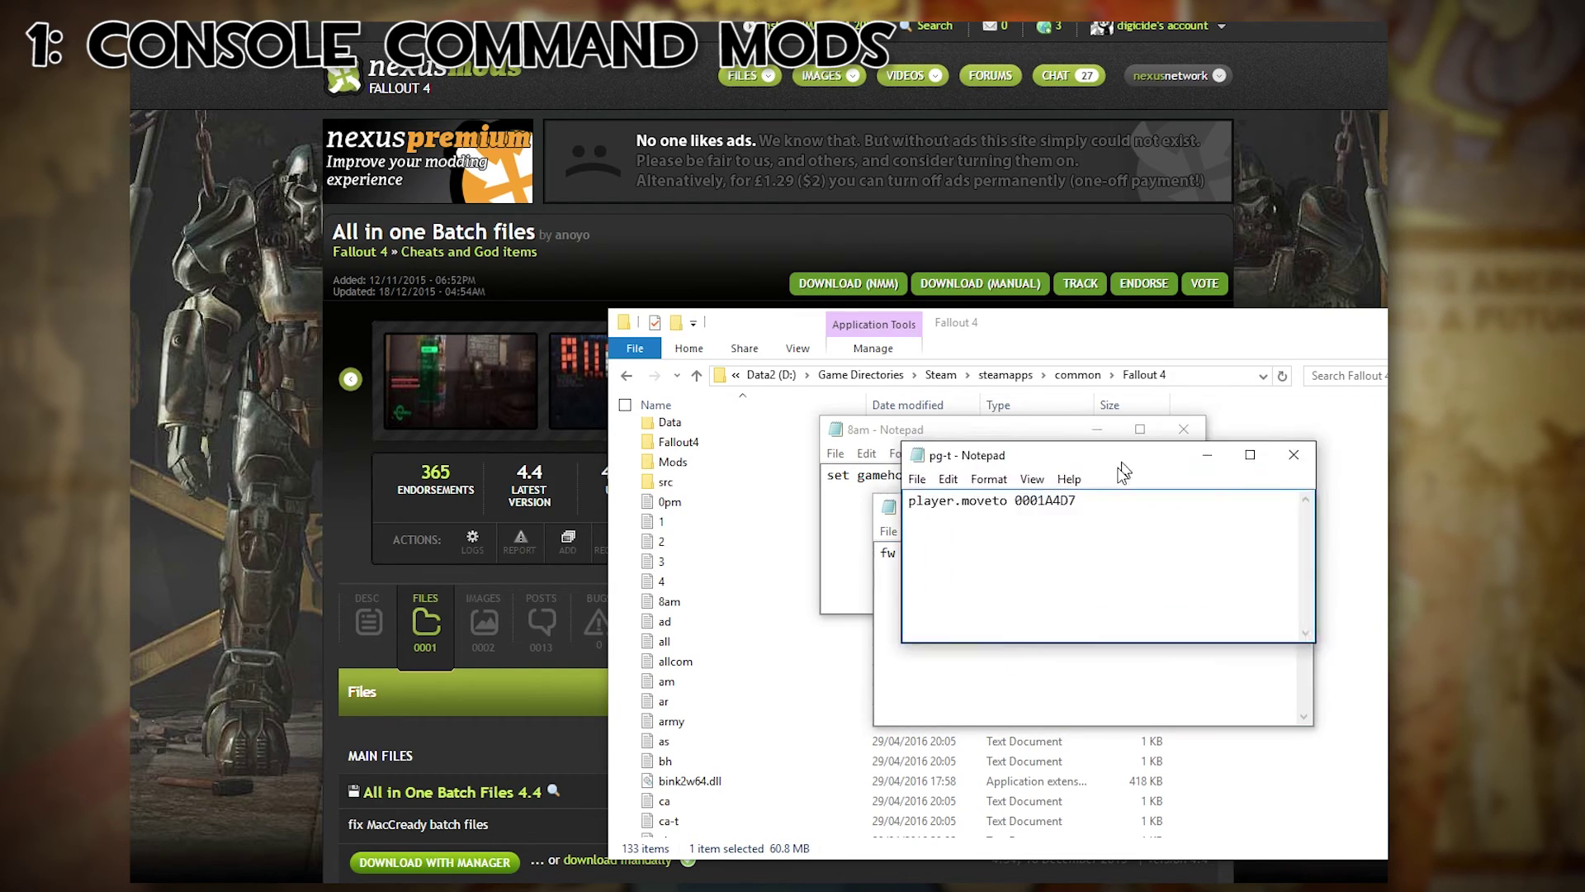
left_click_drag(1126, 446, 1146, 614)
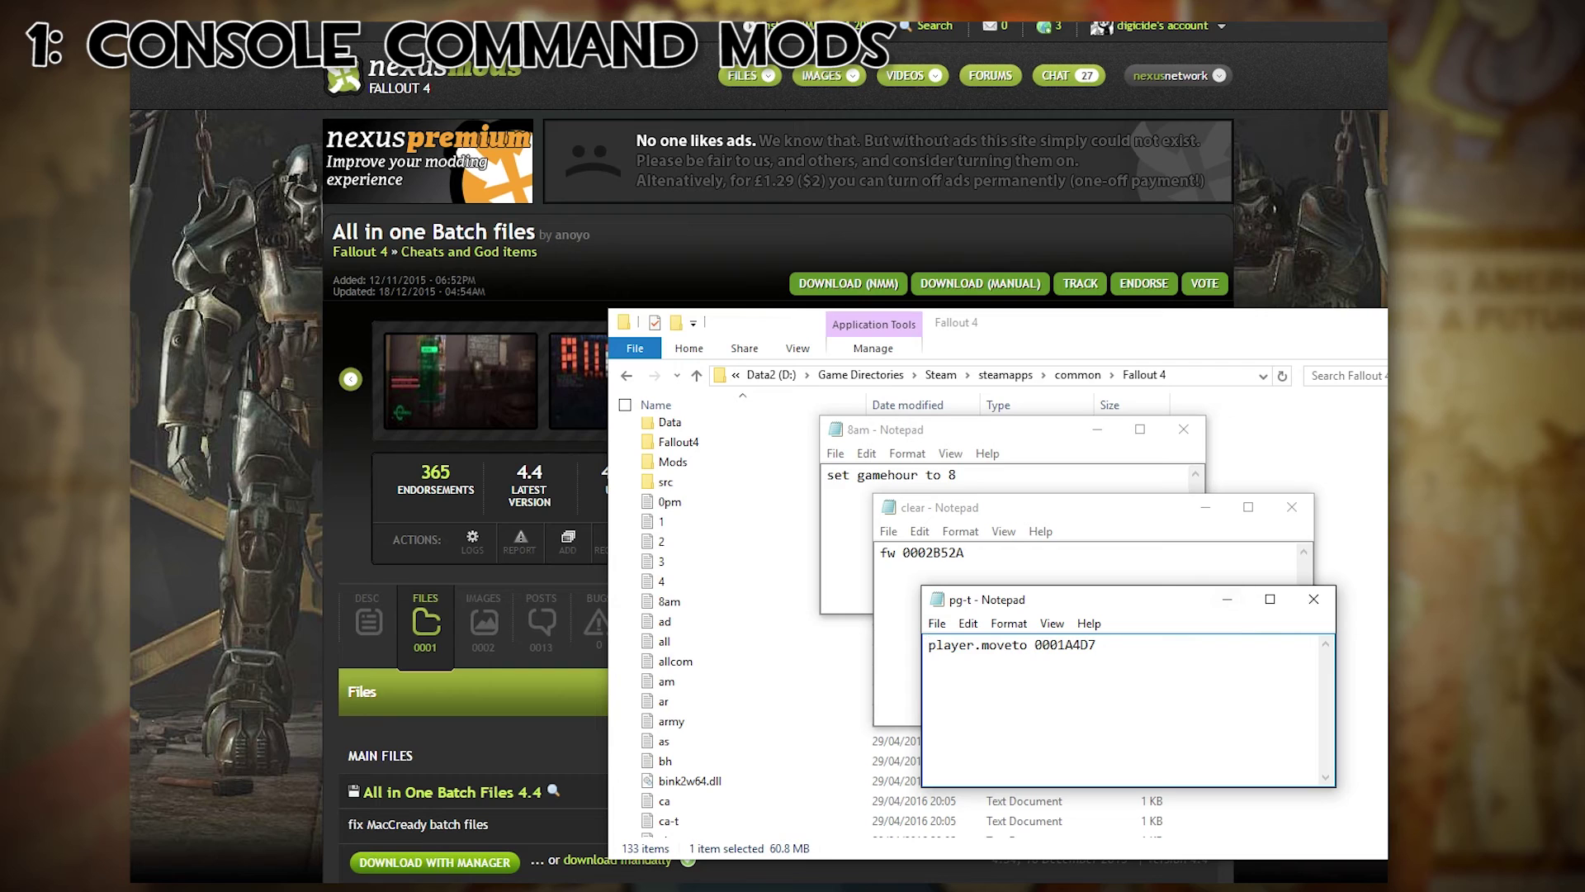
left_click_drag(1498, 368, 1199, 650)
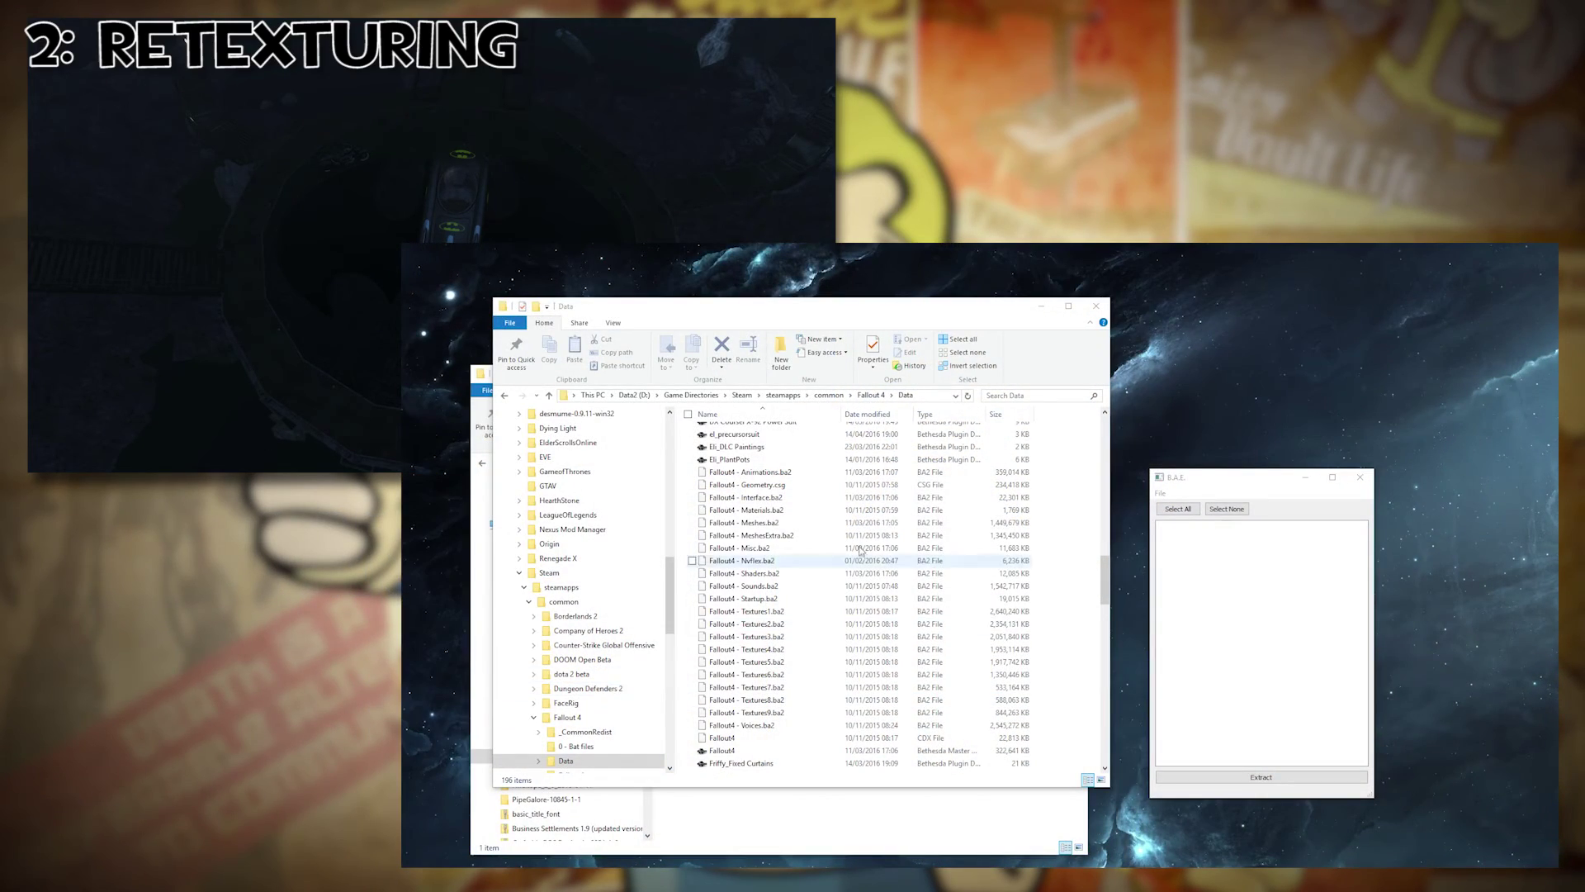
Load Fallout4 - Meshes.ba2 into B.A.E. using the pasted Data folder path.
left_click(670, 395)
key("ctrl+c")
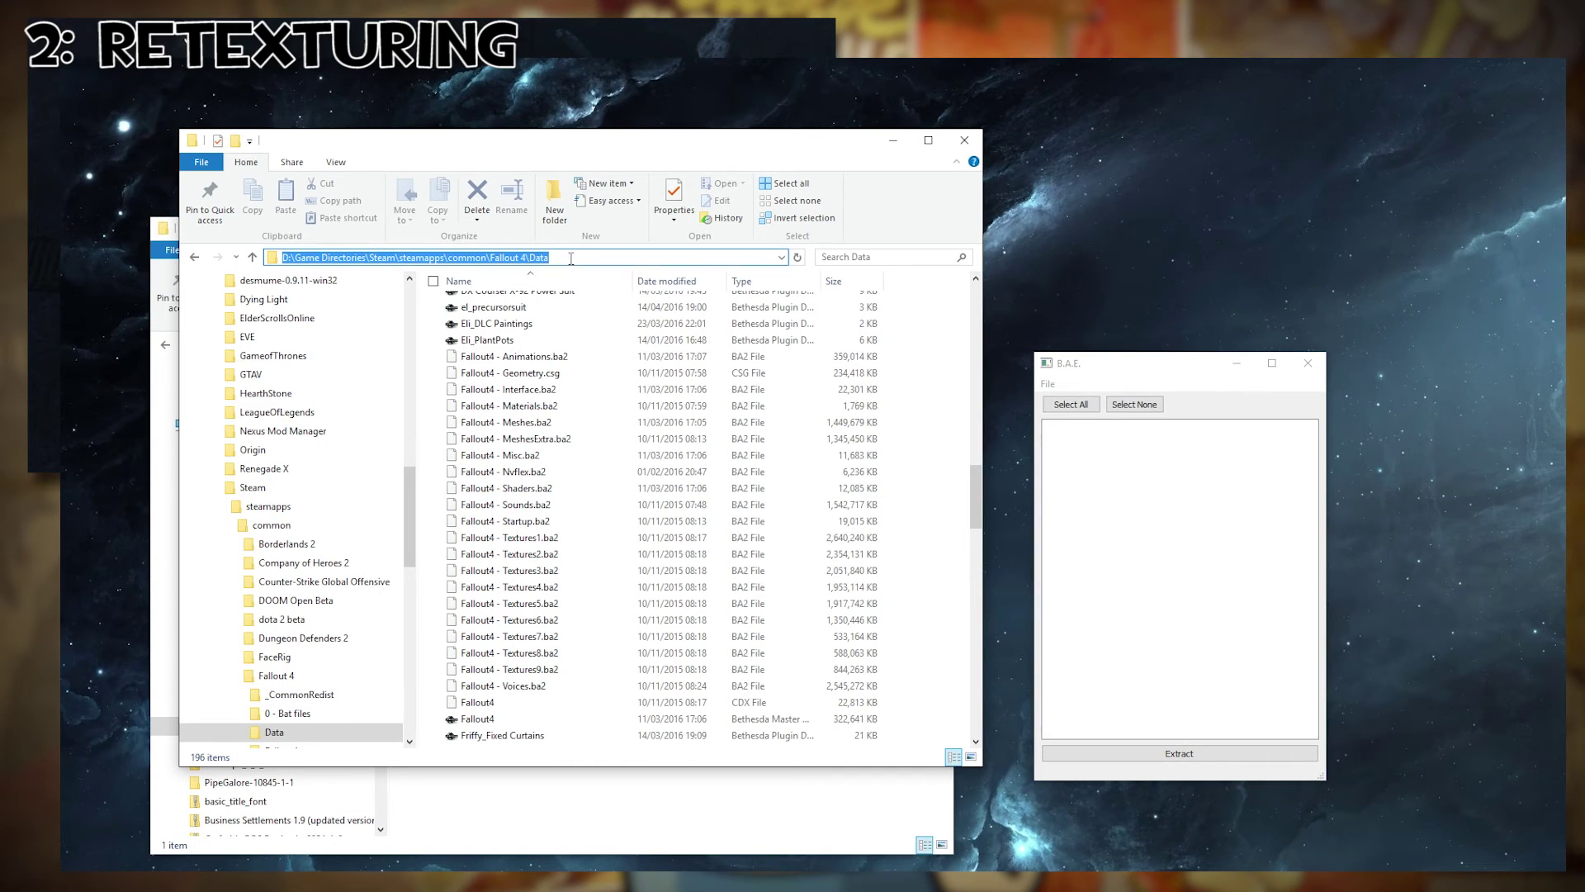
left_click(529, 422)
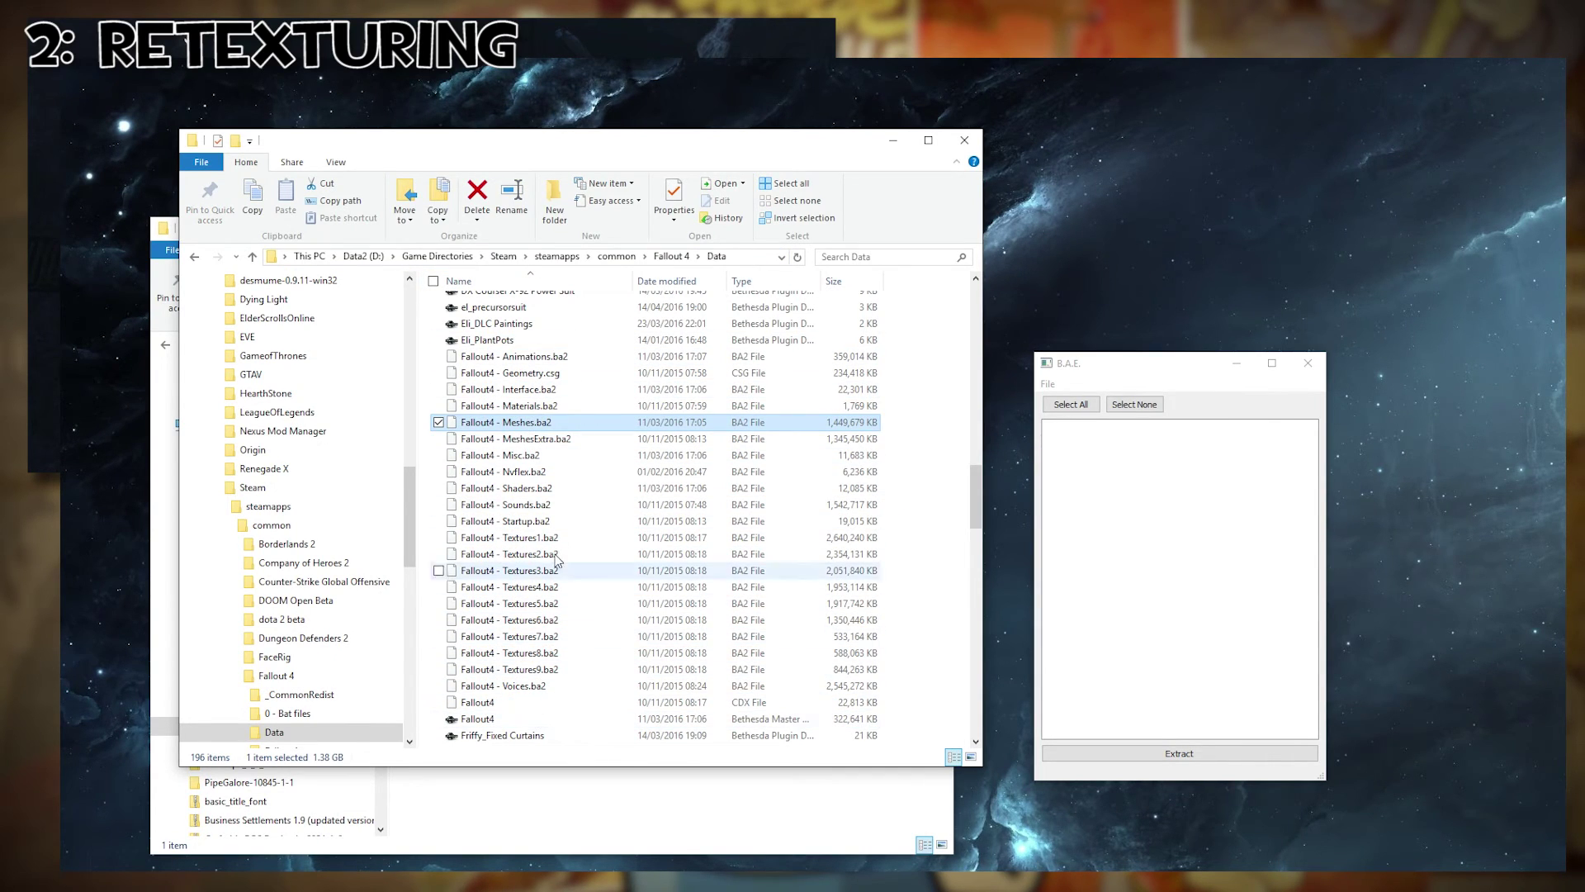
left_click(1047, 384)
left_click(1065, 402)
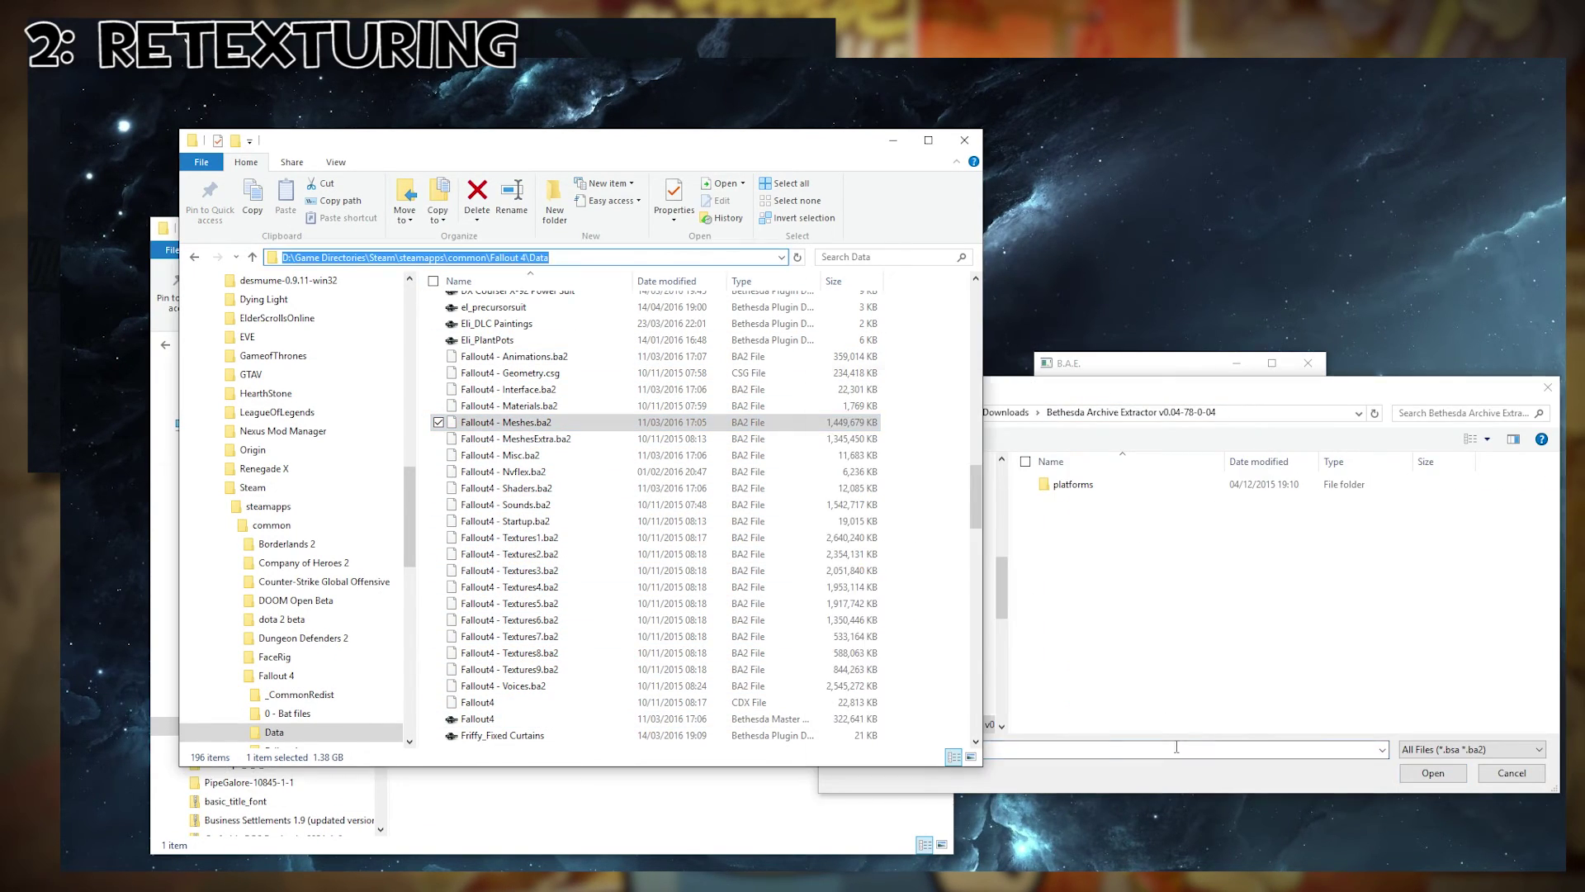
key("ctrl+v")
key("Return")
scroll(1065, 495, "down", 5)
scroll(1065, 496, "up", 1)
double_click(1061, 465)
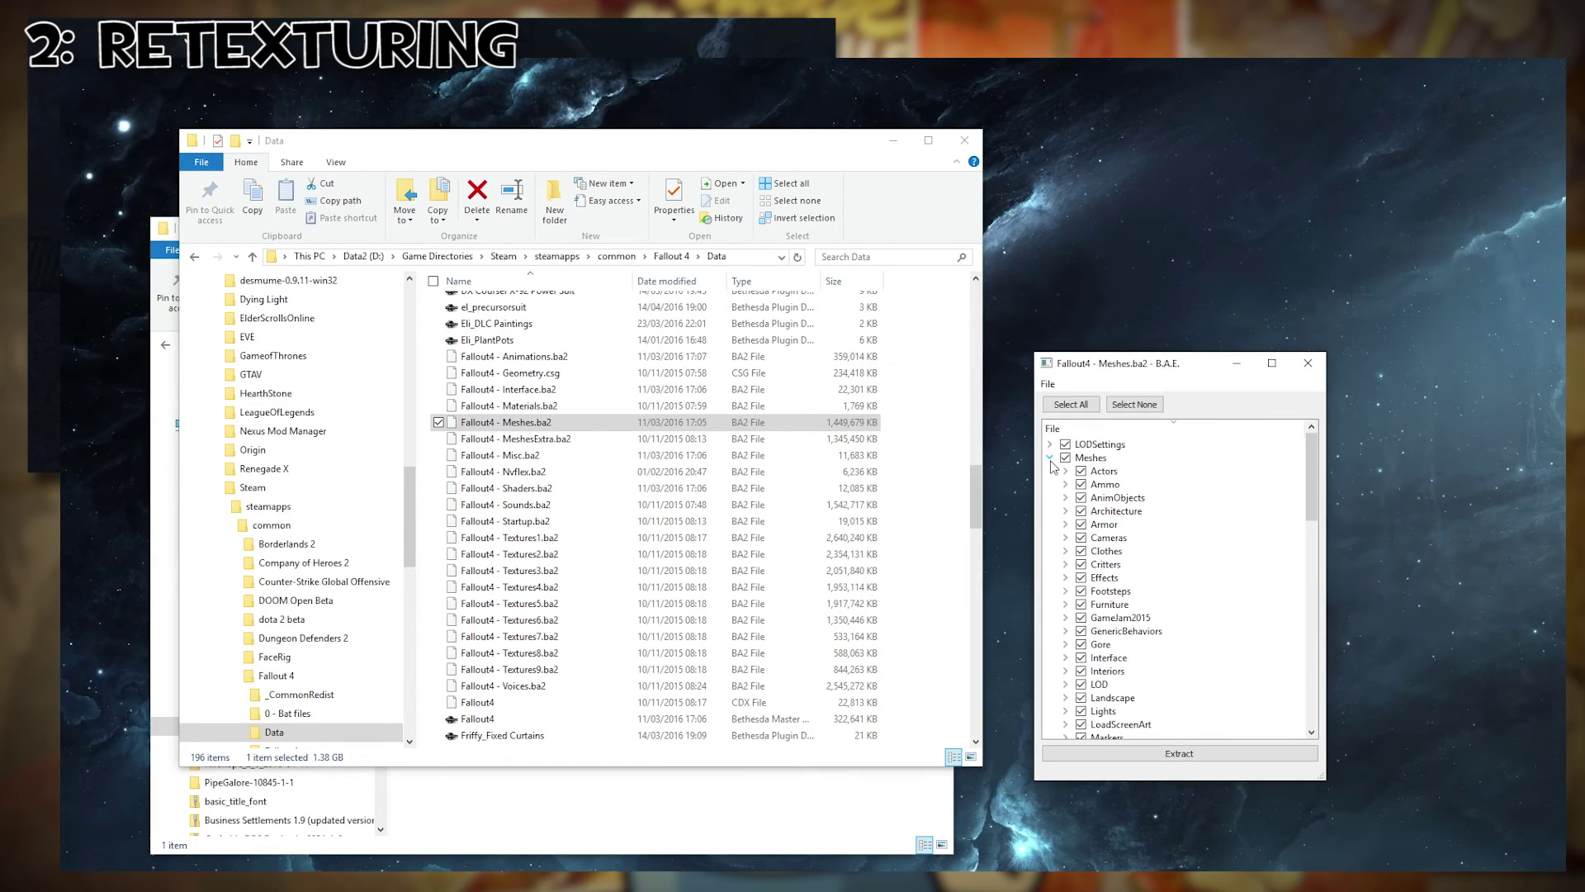
Extract only BOSHelipad01.nif from Architecture > Airport > Barricade.
left_click(1066, 511)
left_click(1080, 525)
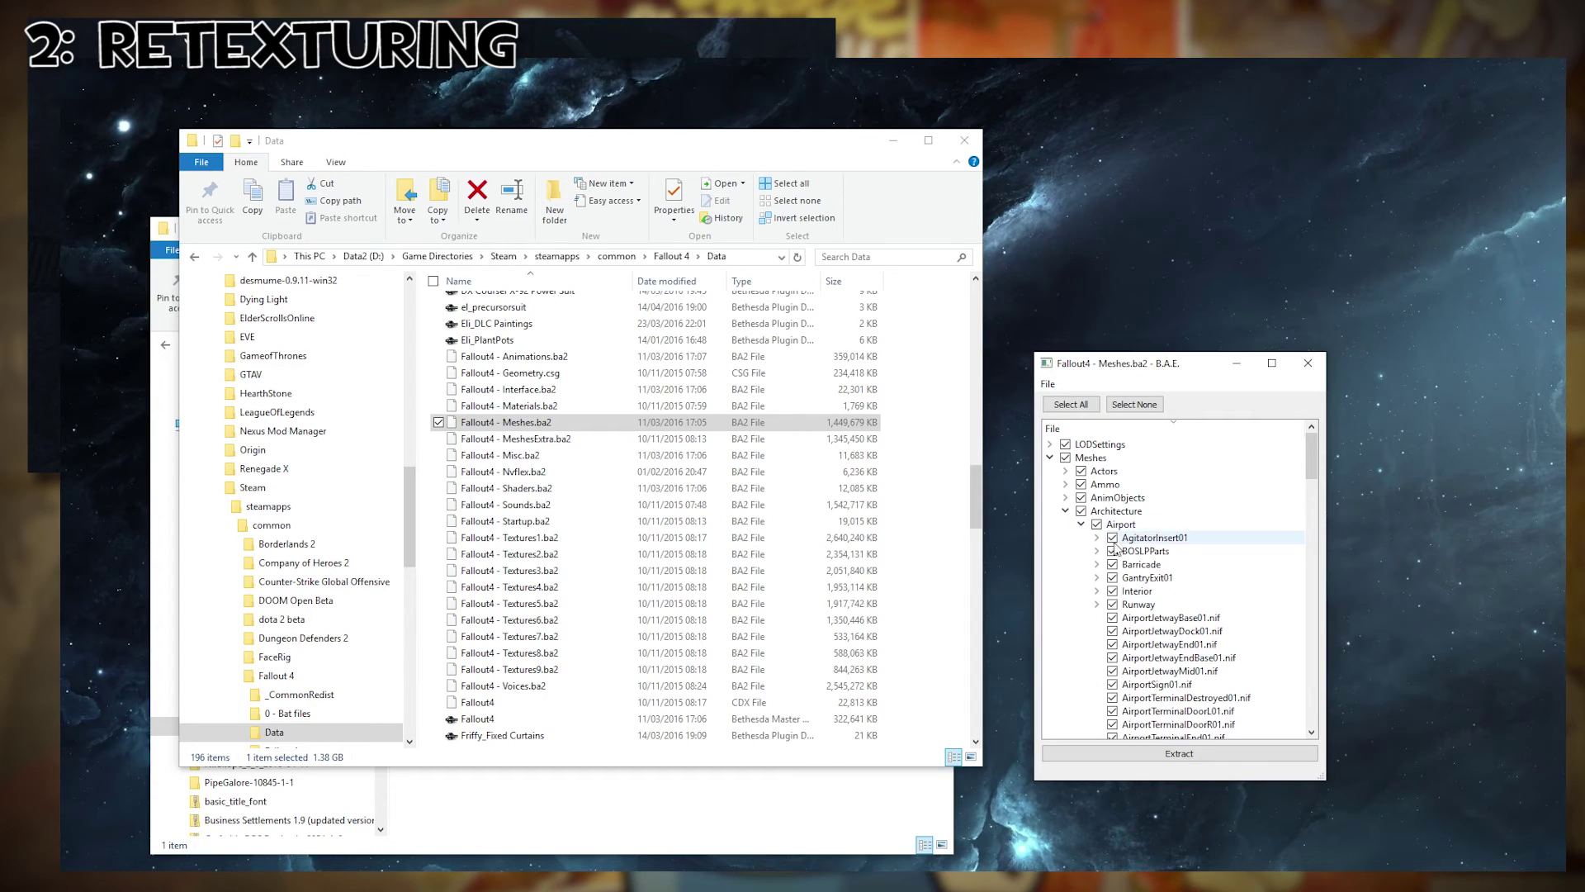
left_click(1096, 565)
scroll(1239, 564, "down", 7)
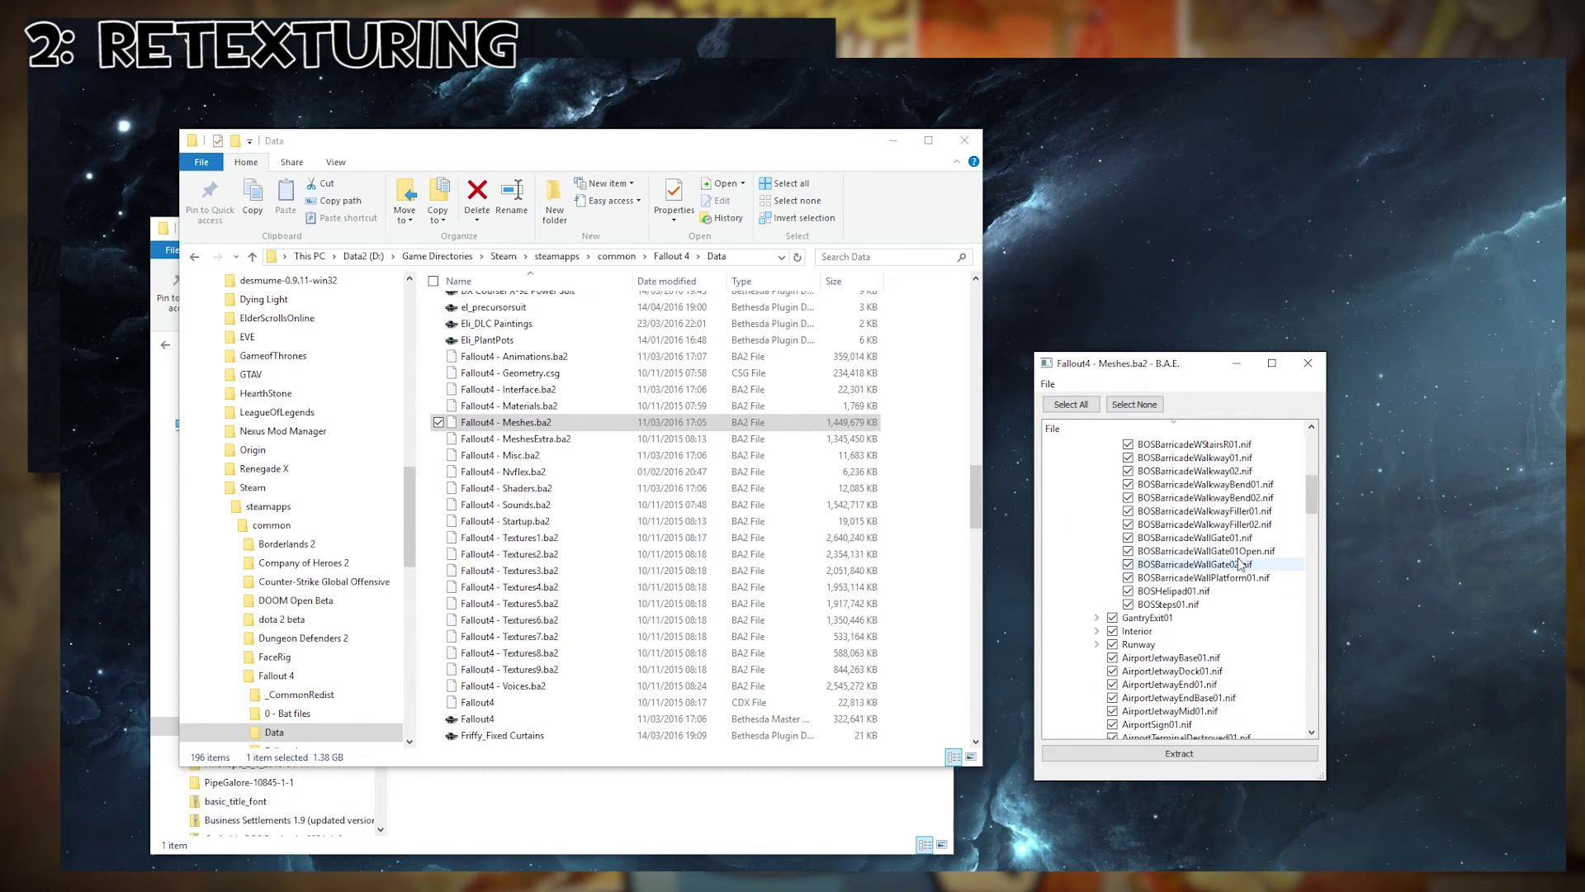
left_click(1143, 408)
left_click(1187, 752)
Open BOSHelipad01.nif in a maximized NifSkope window.
double_click(495, 394)
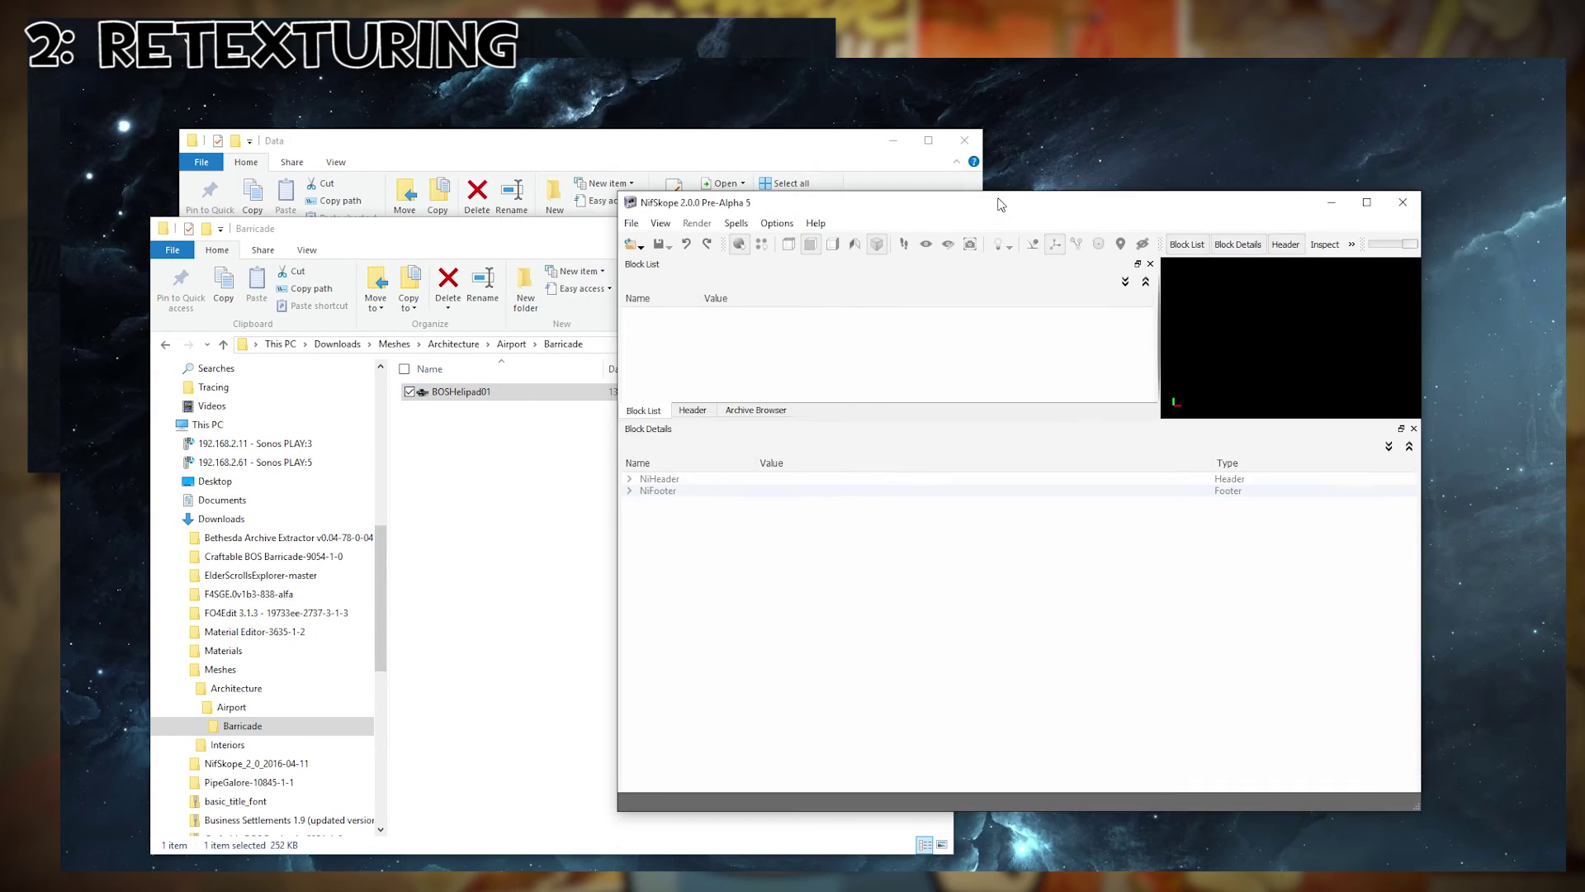
key("ctrl+o")
key("Return")
double_click(1369, 206)
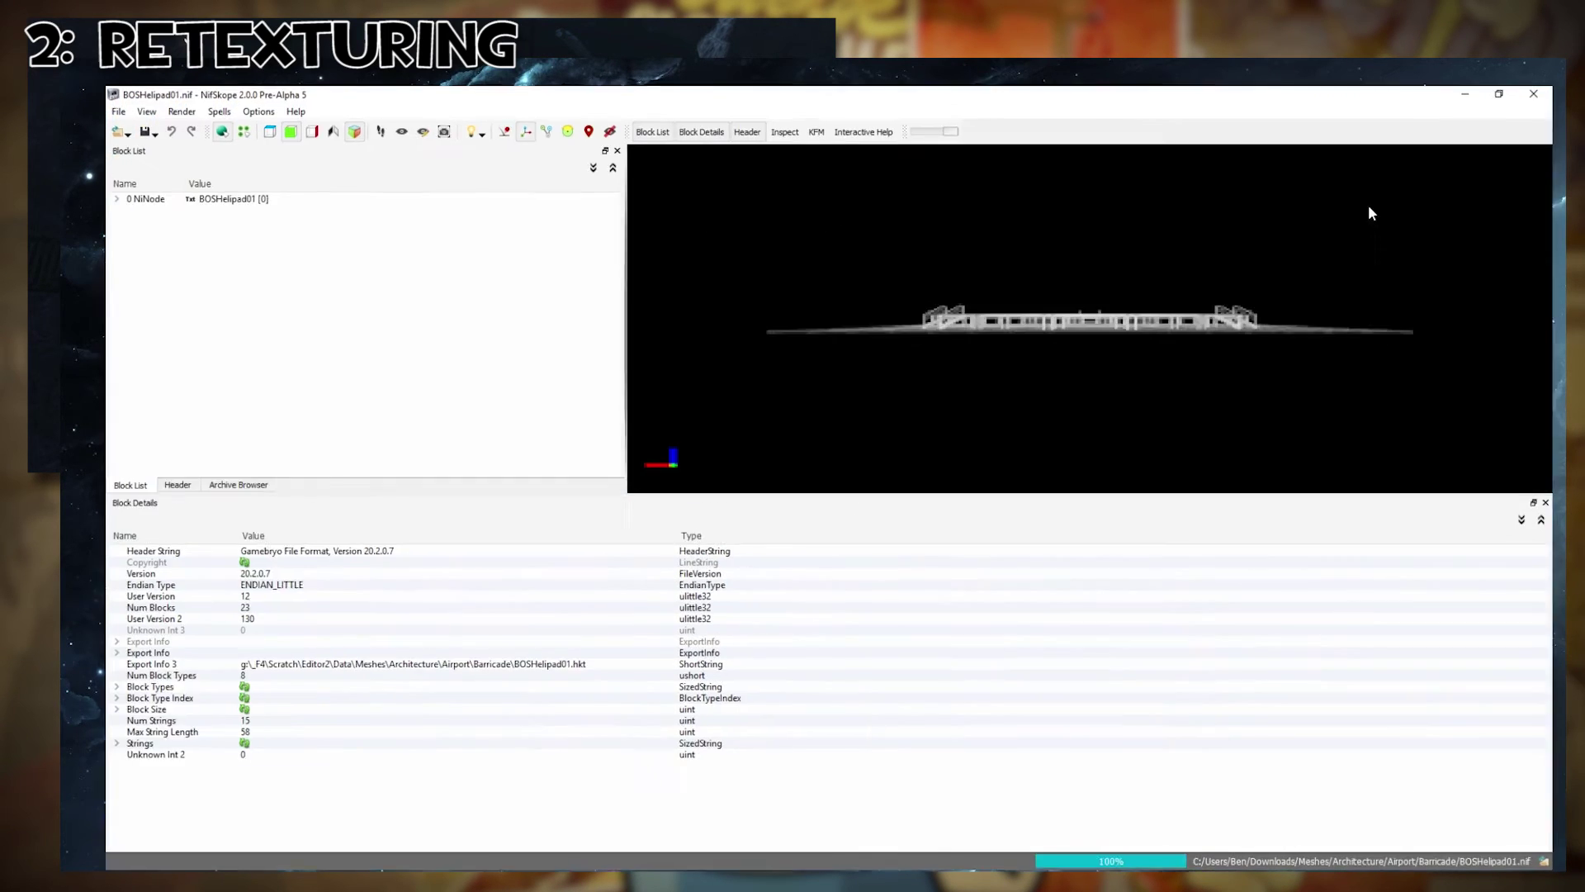
Select the helipad's landing surface and reveal its PryCeiling01.BGSM shader property.
left_click_drag(1113, 319, 1049, 291)
left_click(1051, 291)
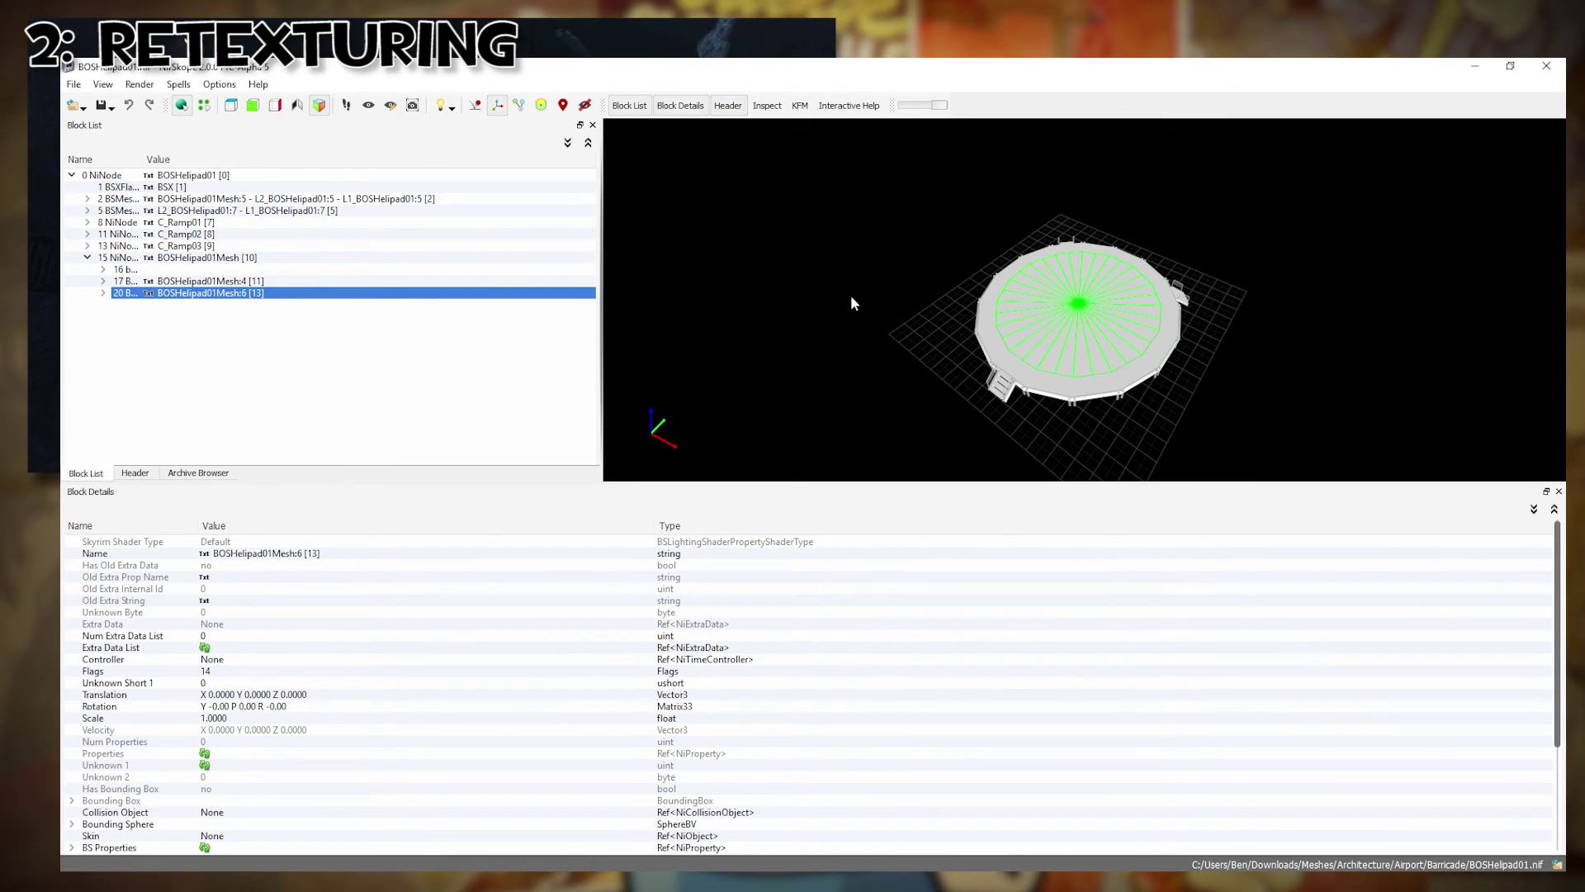
left_click(103, 293)
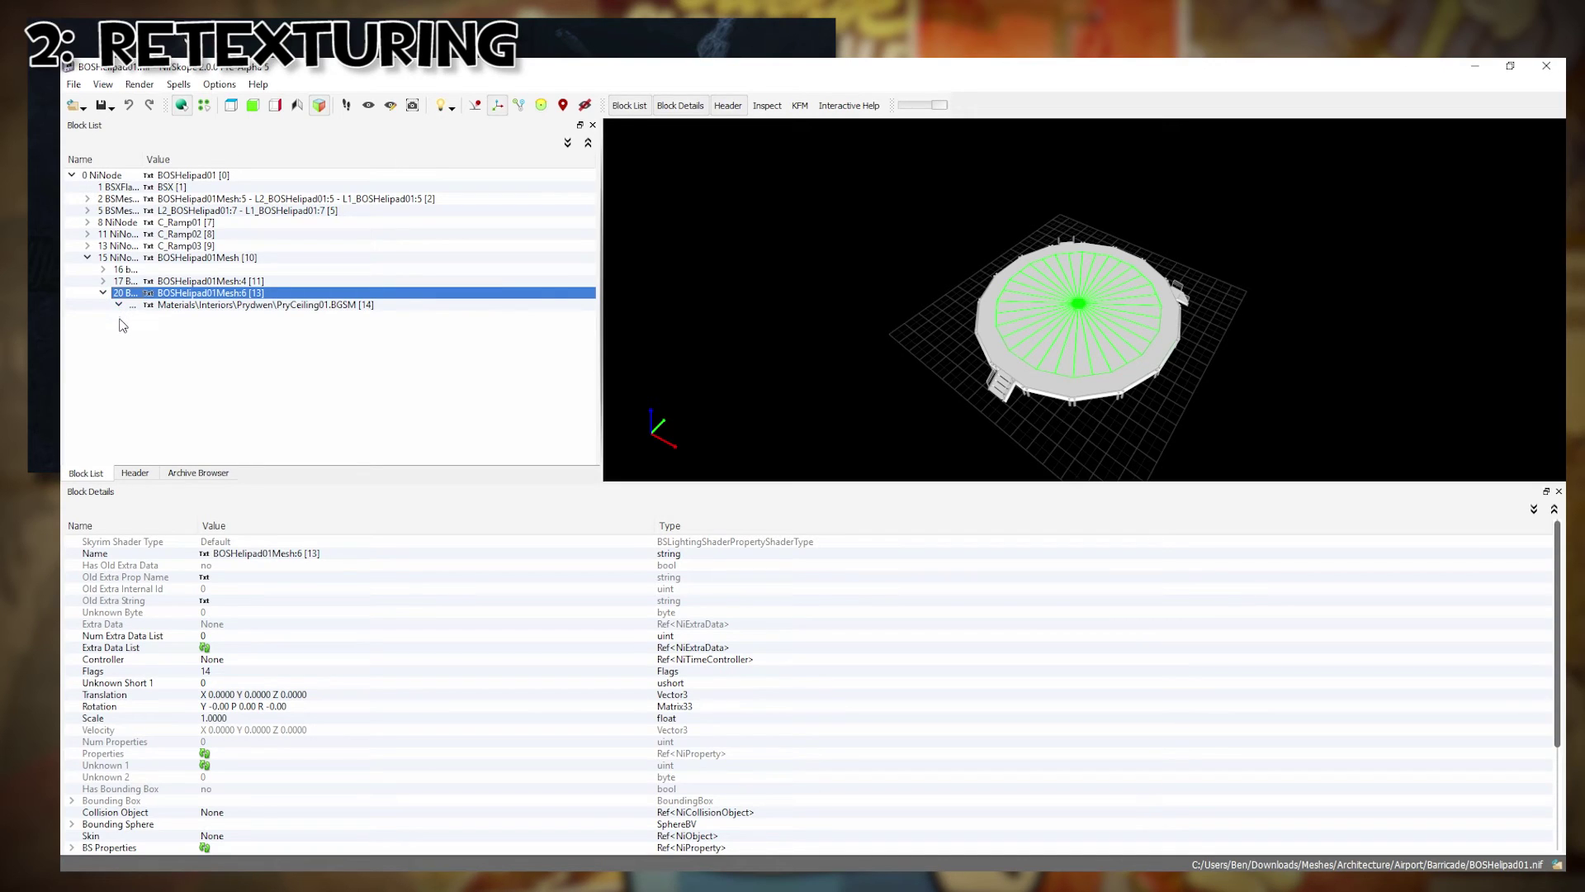
left_click(289, 305)
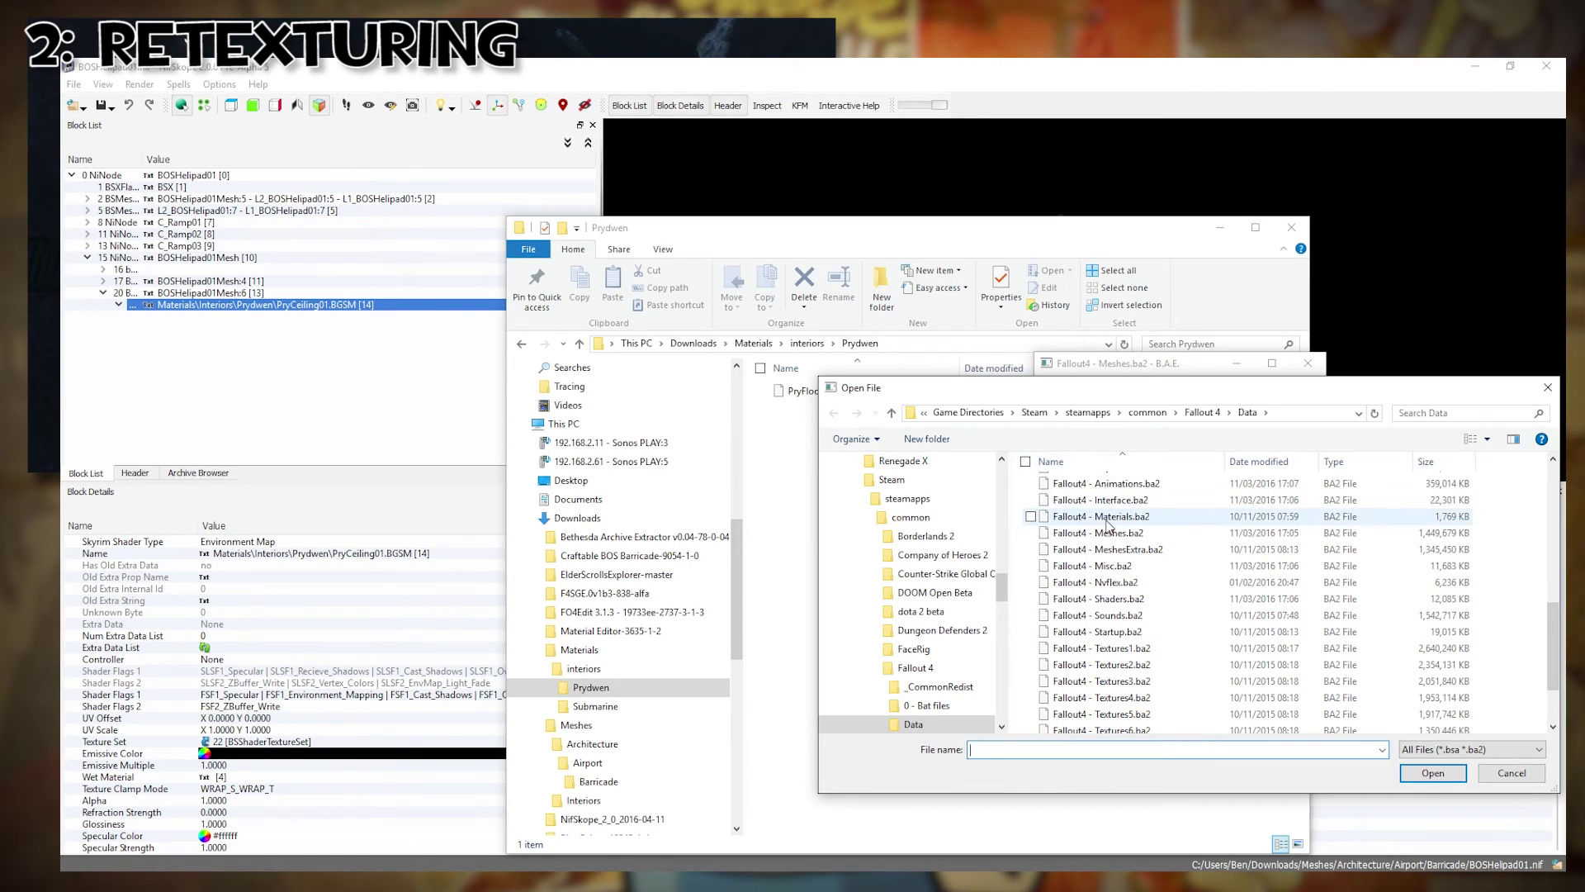
Extract Prydwen's PryCeiling01.BGSM from Fallout4 - Materials.ba2 and check its texture paths.
left_click(1117, 518)
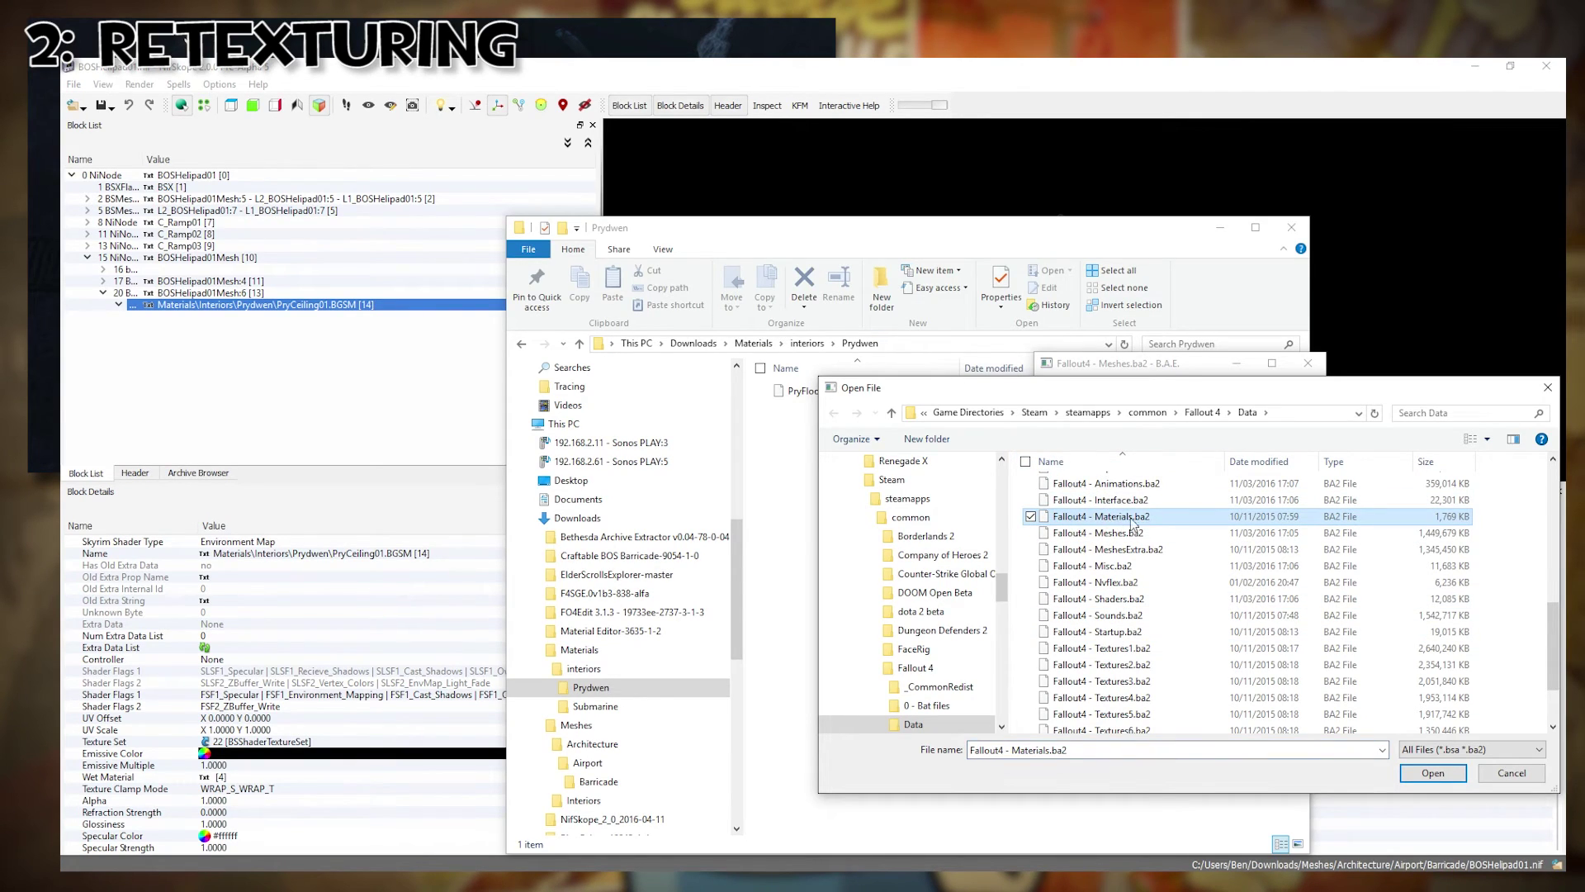
double_click(1144, 518)
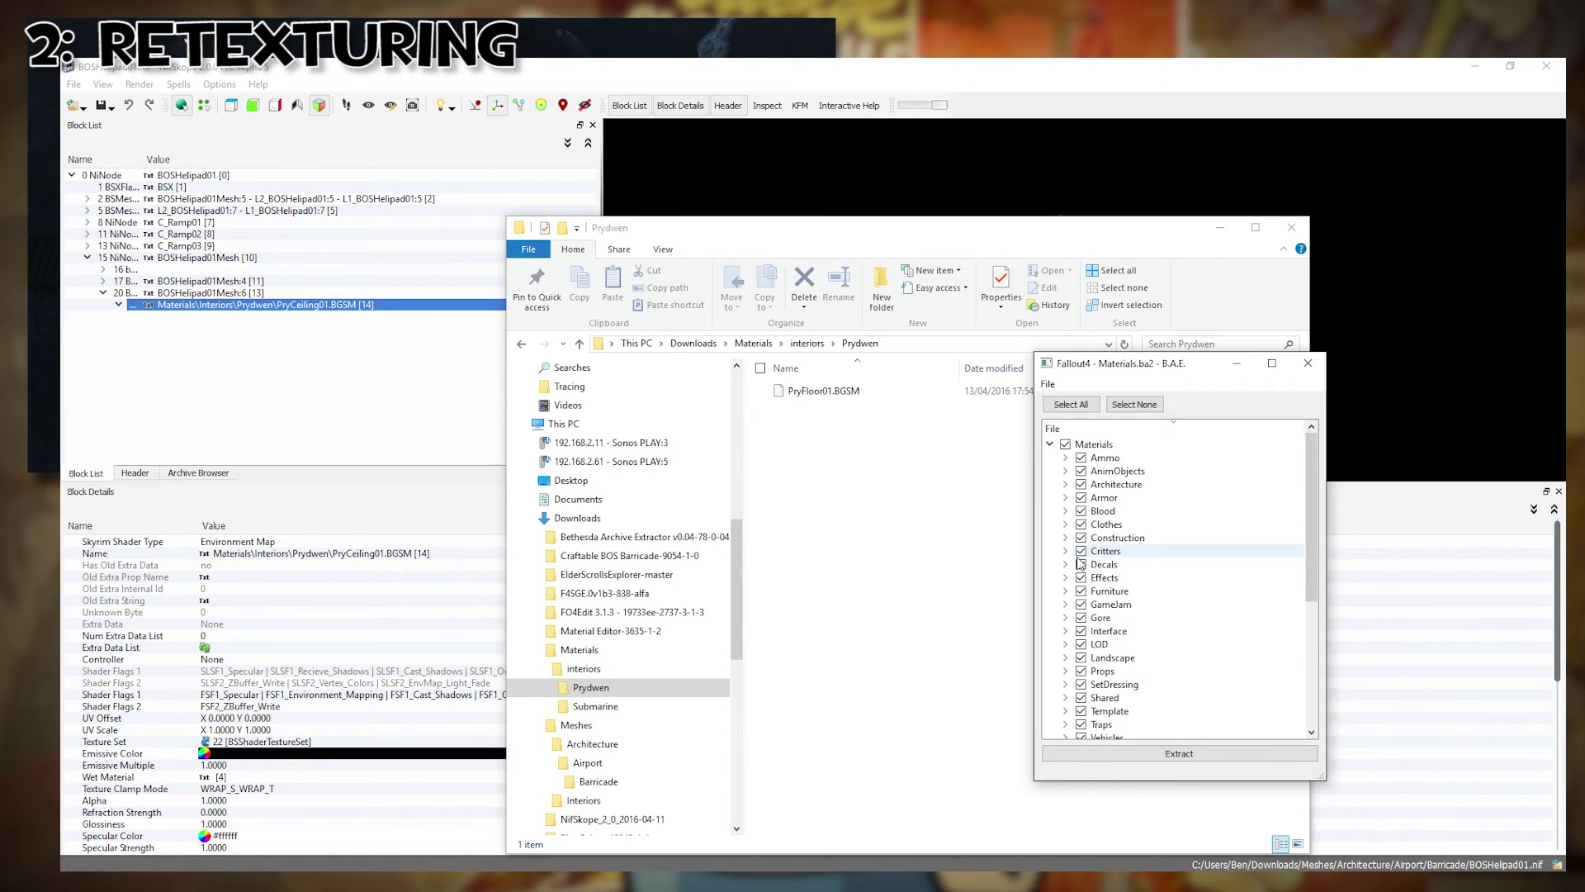
scroll(1073, 570, "down", 4)
left_click(1066, 617)
scroll(1074, 611, "down", 3)
left_click(1080, 579)
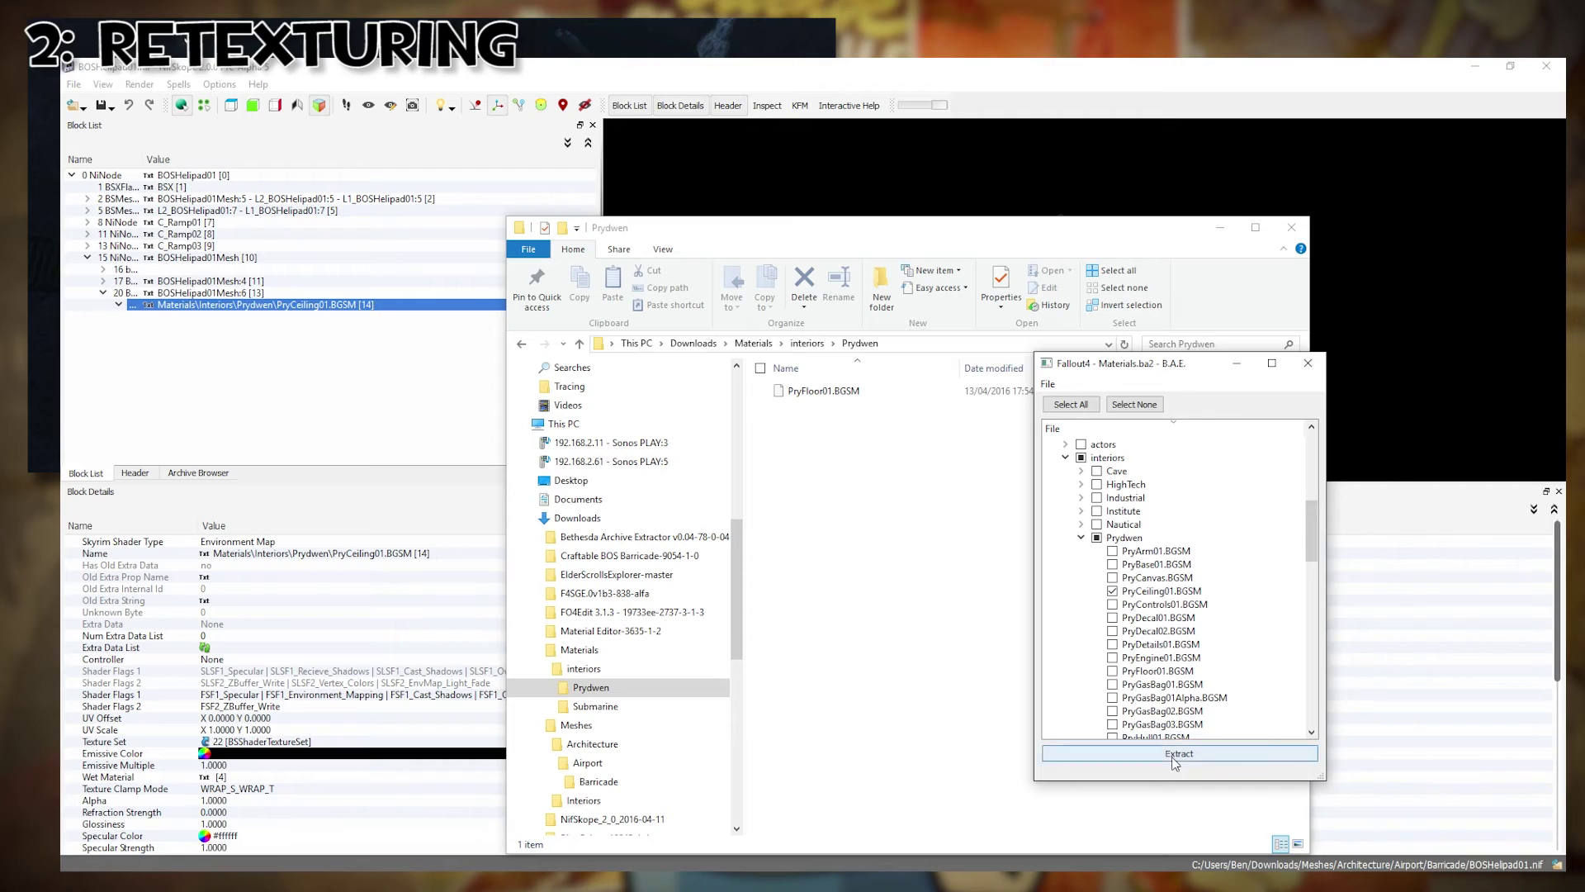
left_click(1029, 367)
left_click(1057, 402)
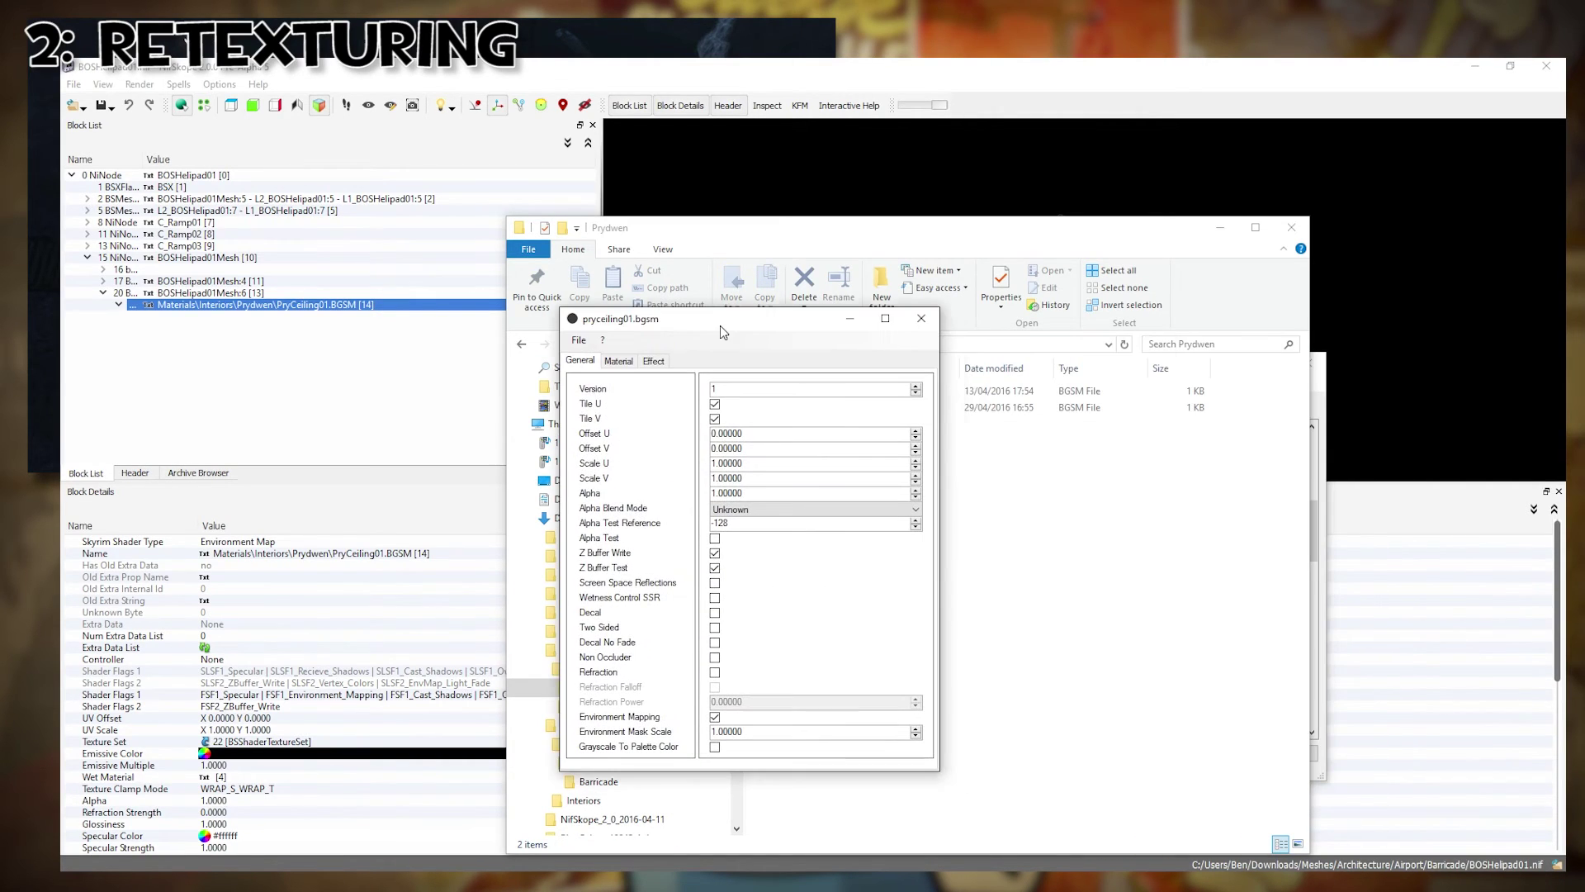
left_click(630, 364)
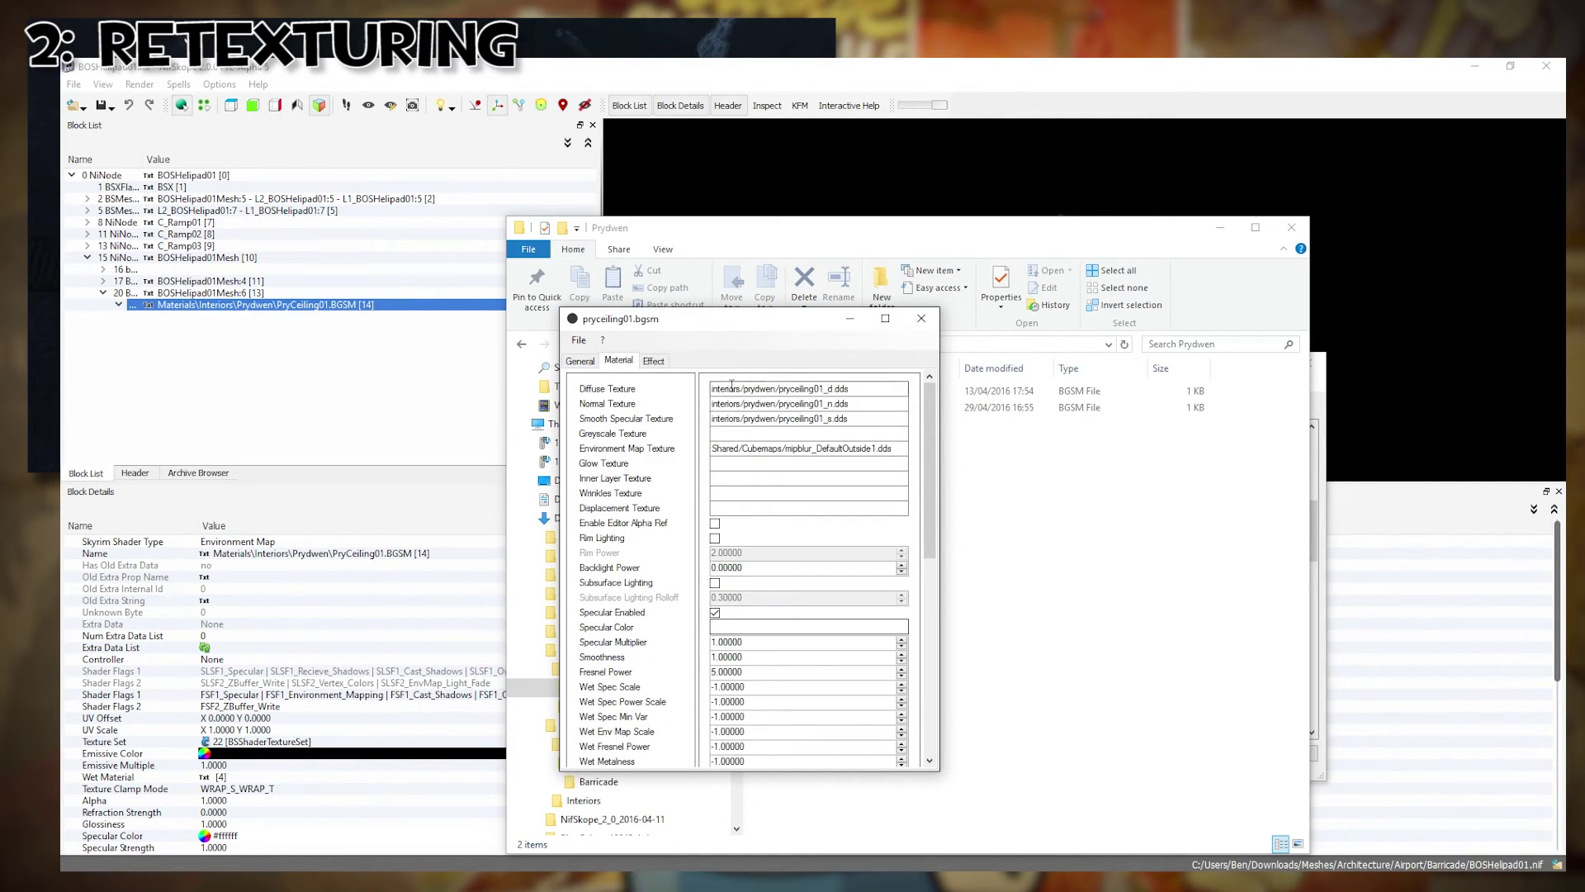
Load the Fallout4 - Textures2.ba2 archive into the extractor.
left_click(1327, 434)
left_click(1047, 388)
left_click(1065, 421)
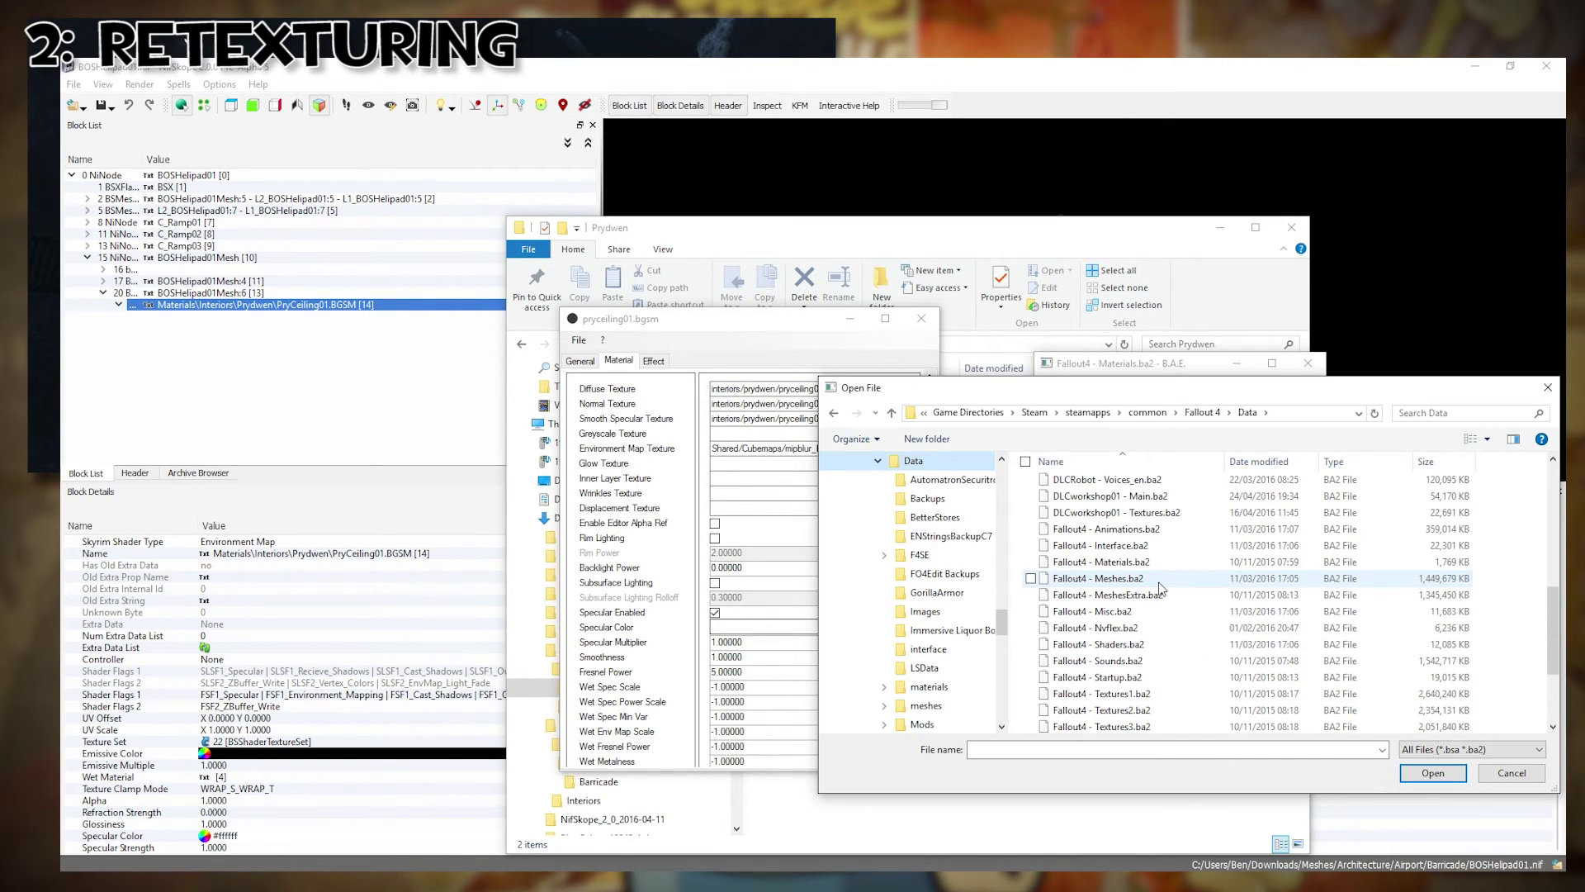
scroll(1159, 571, "down", 2)
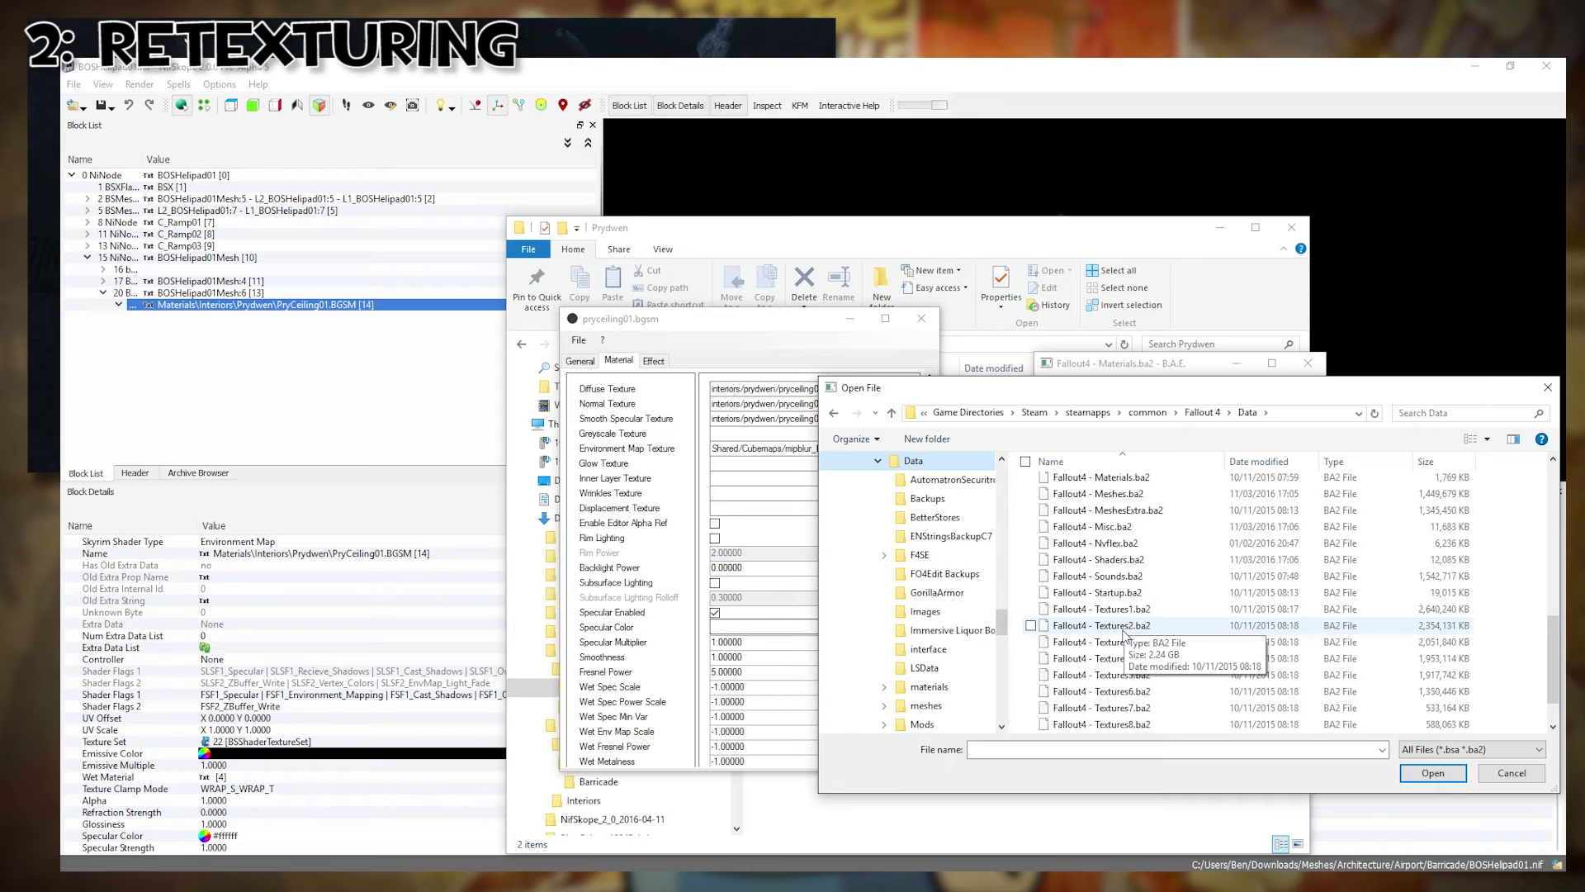
double_click(1110, 625)
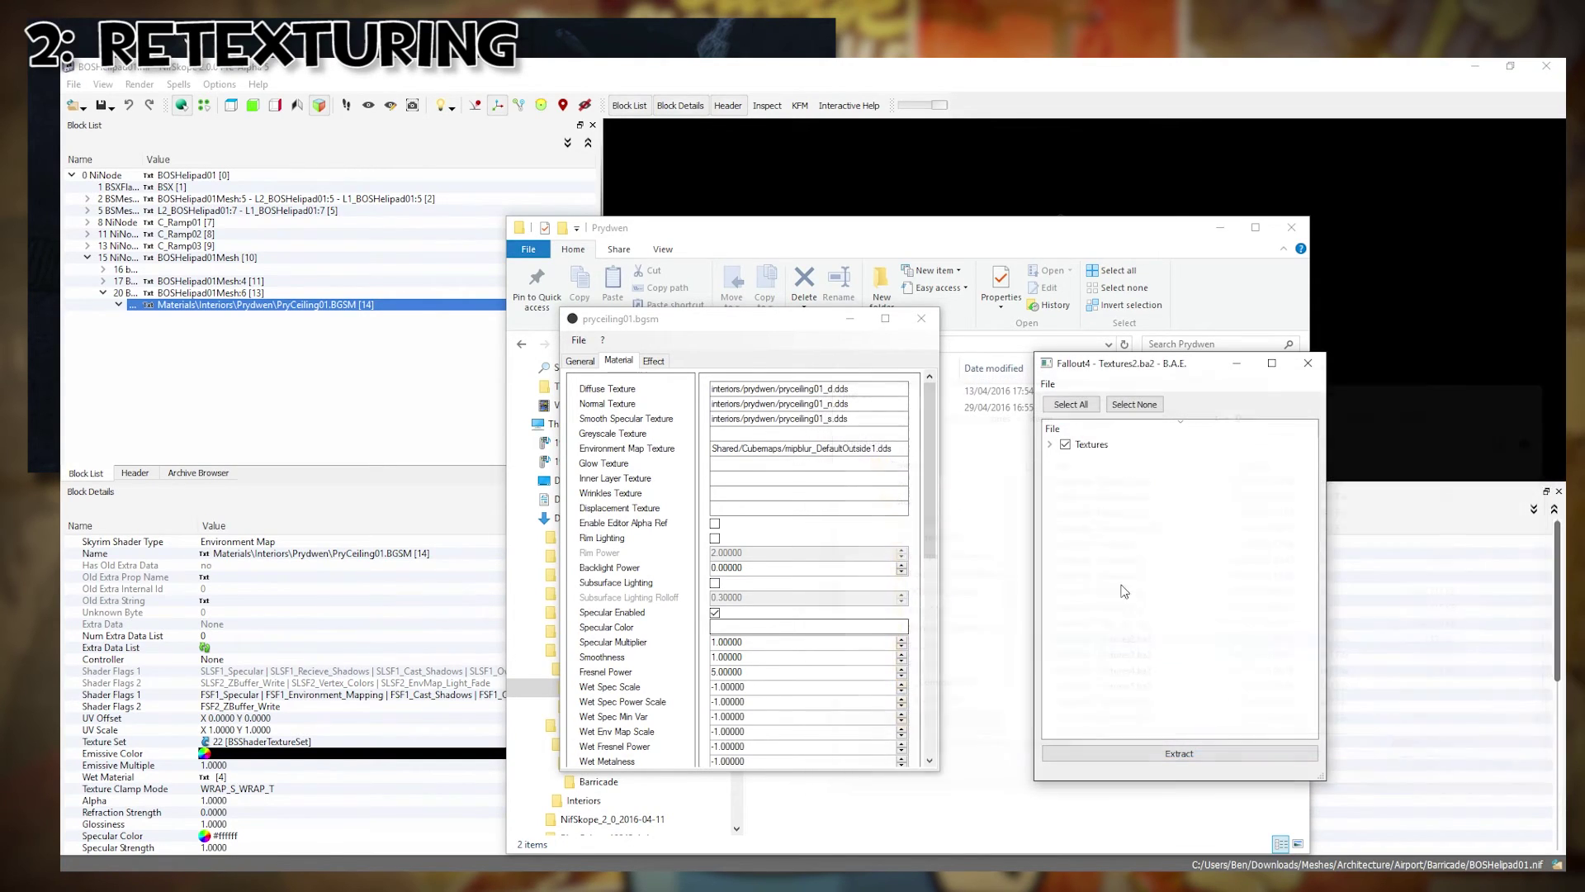
Extract only PryCeiling01_d.DDS and open it in Photoshop with default DDS settings.
left_click(1049, 445)
left_click(1065, 724)
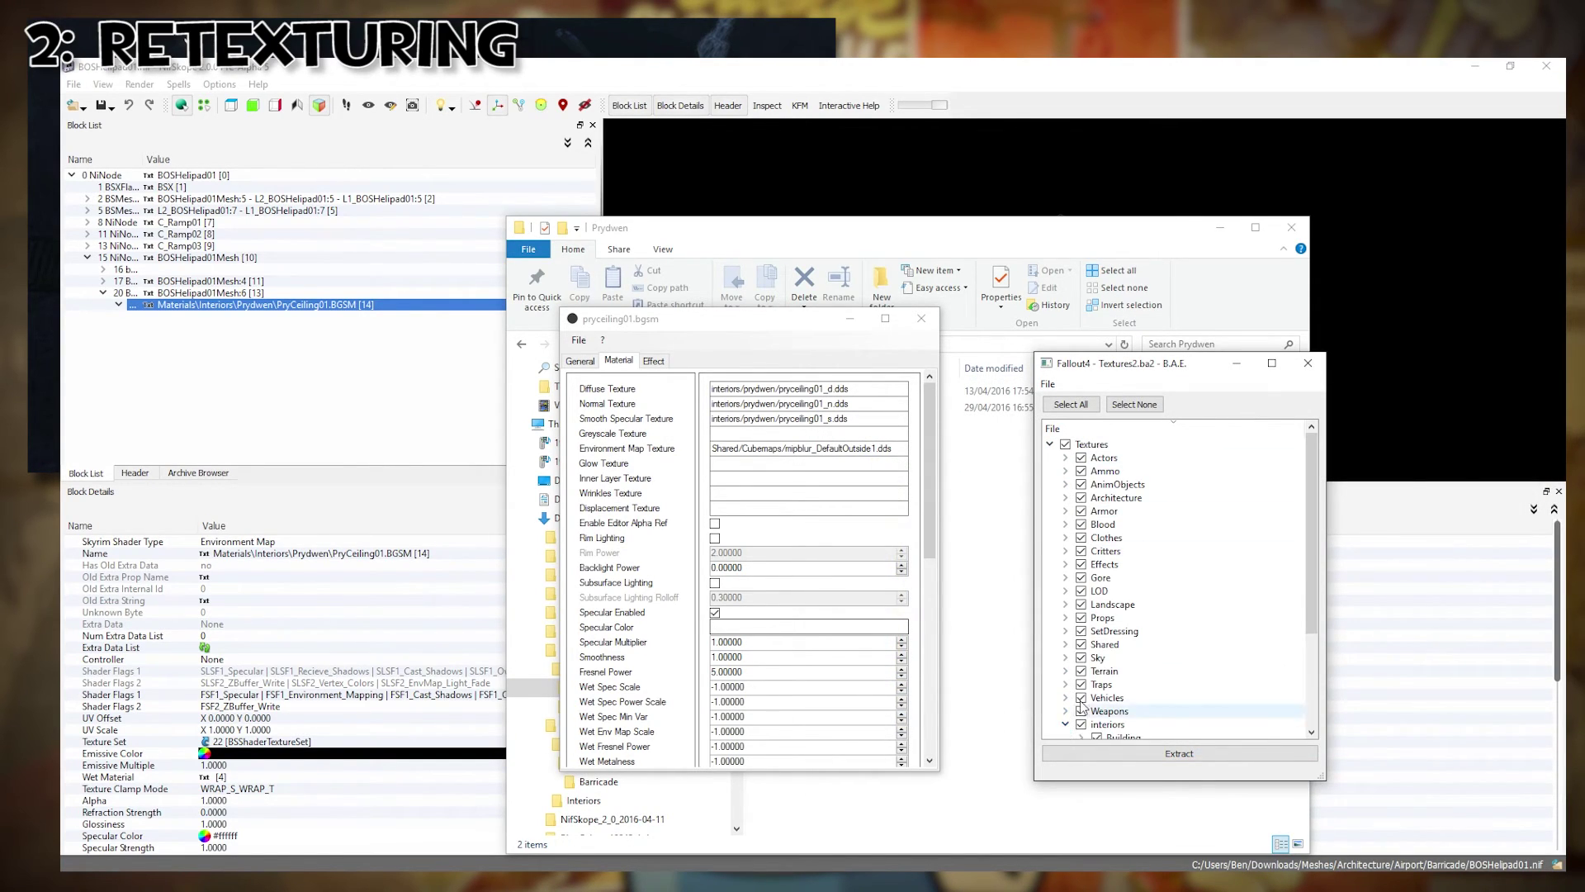
left_click(1082, 658)
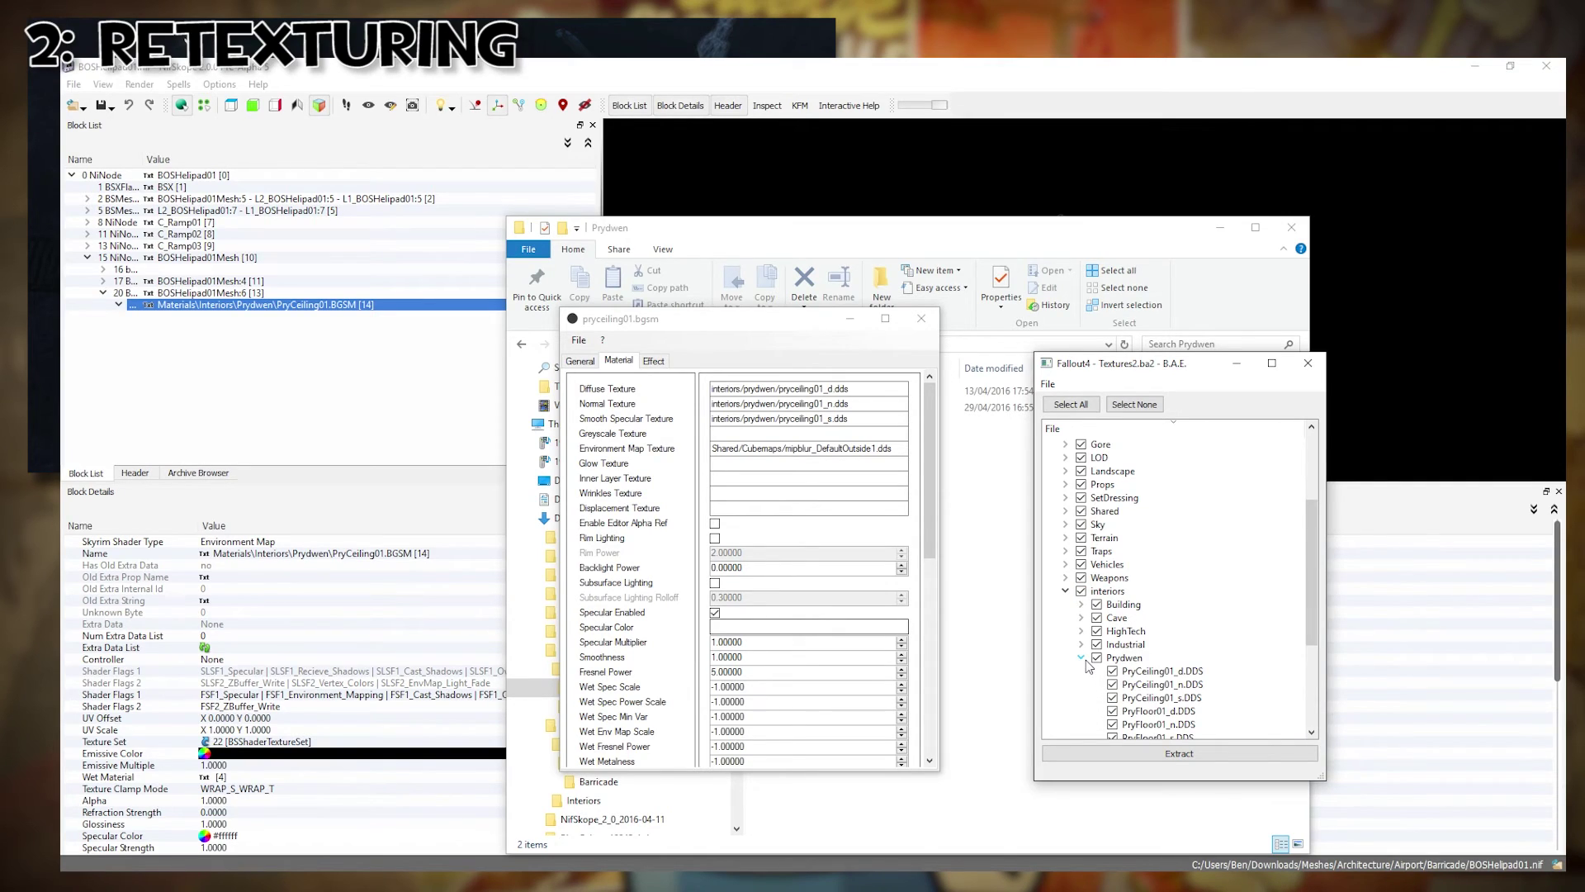
scroll(1088, 666, "down", 2)
left_click(1133, 403)
left_click(1112, 591)
left_click(1166, 754)
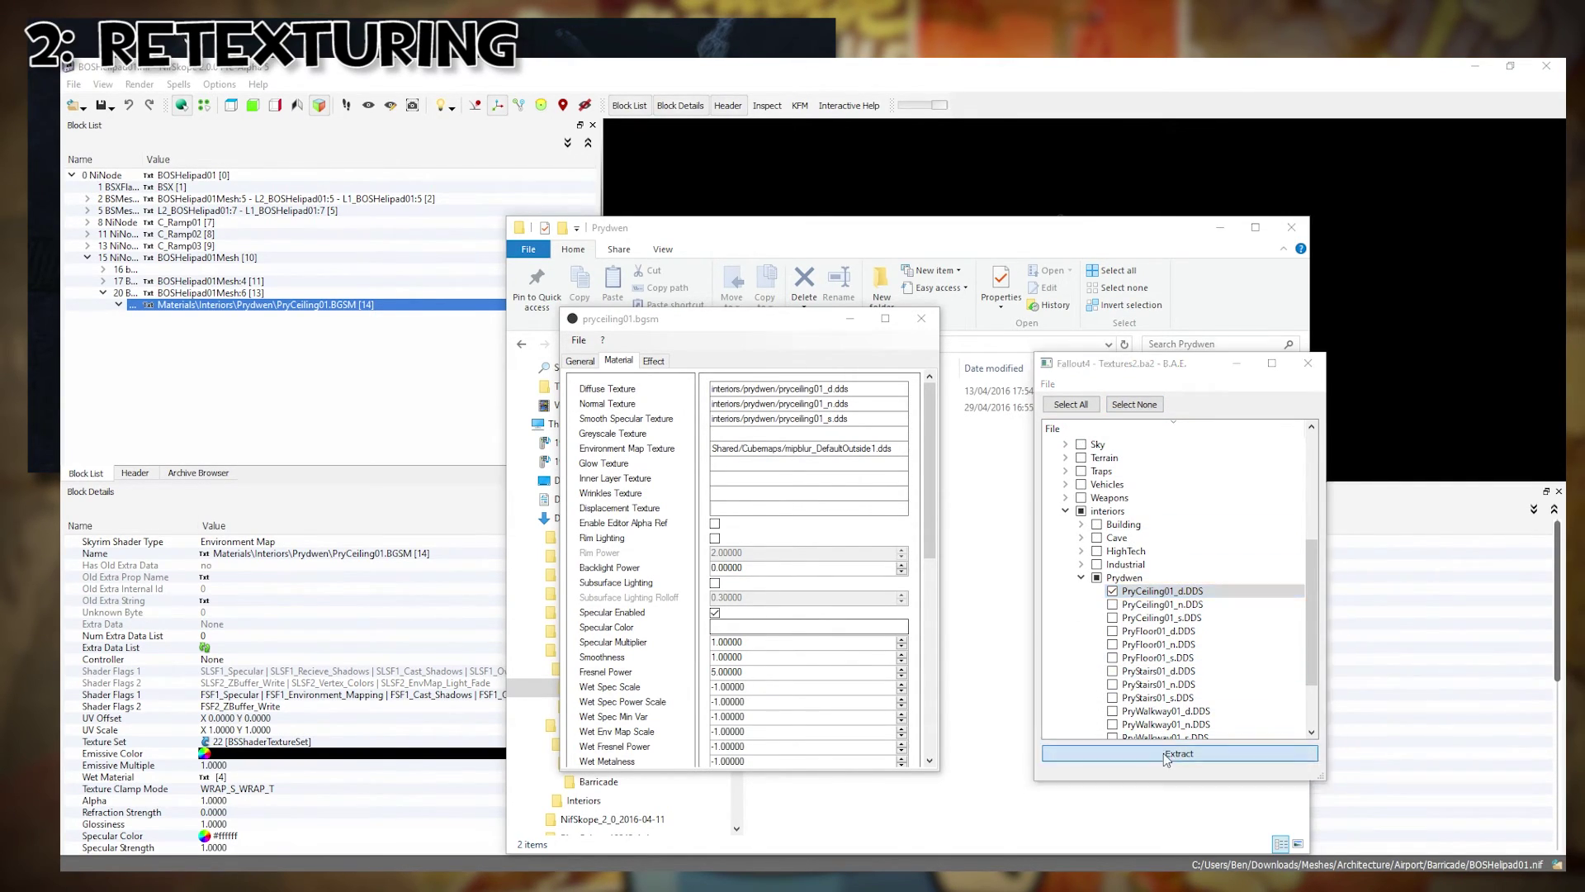
double_click(816, 418)
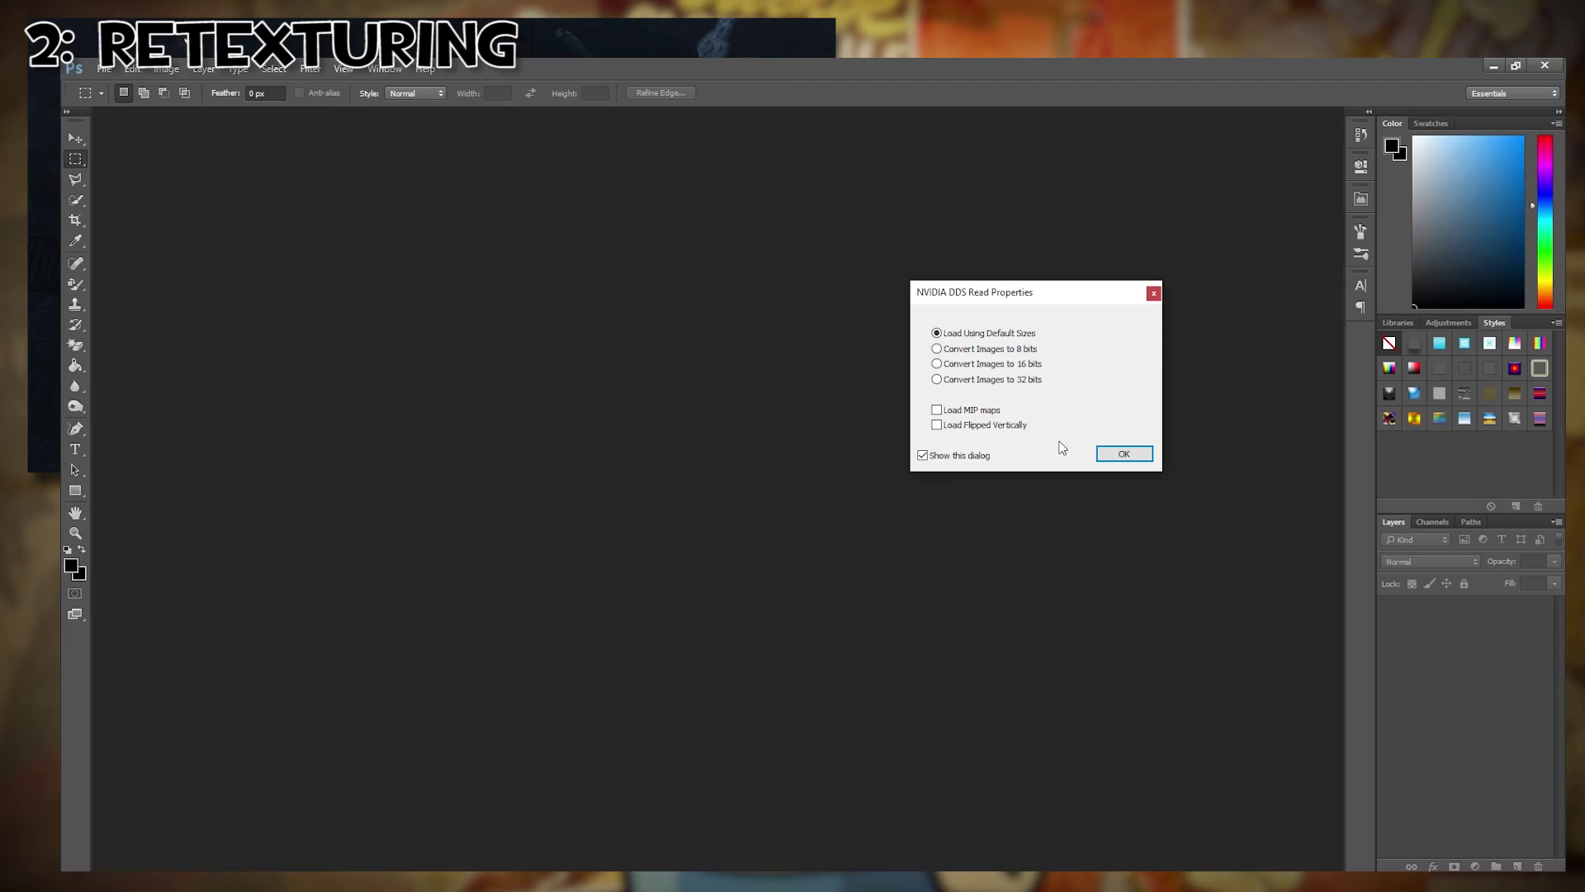
left_click(1119, 452)
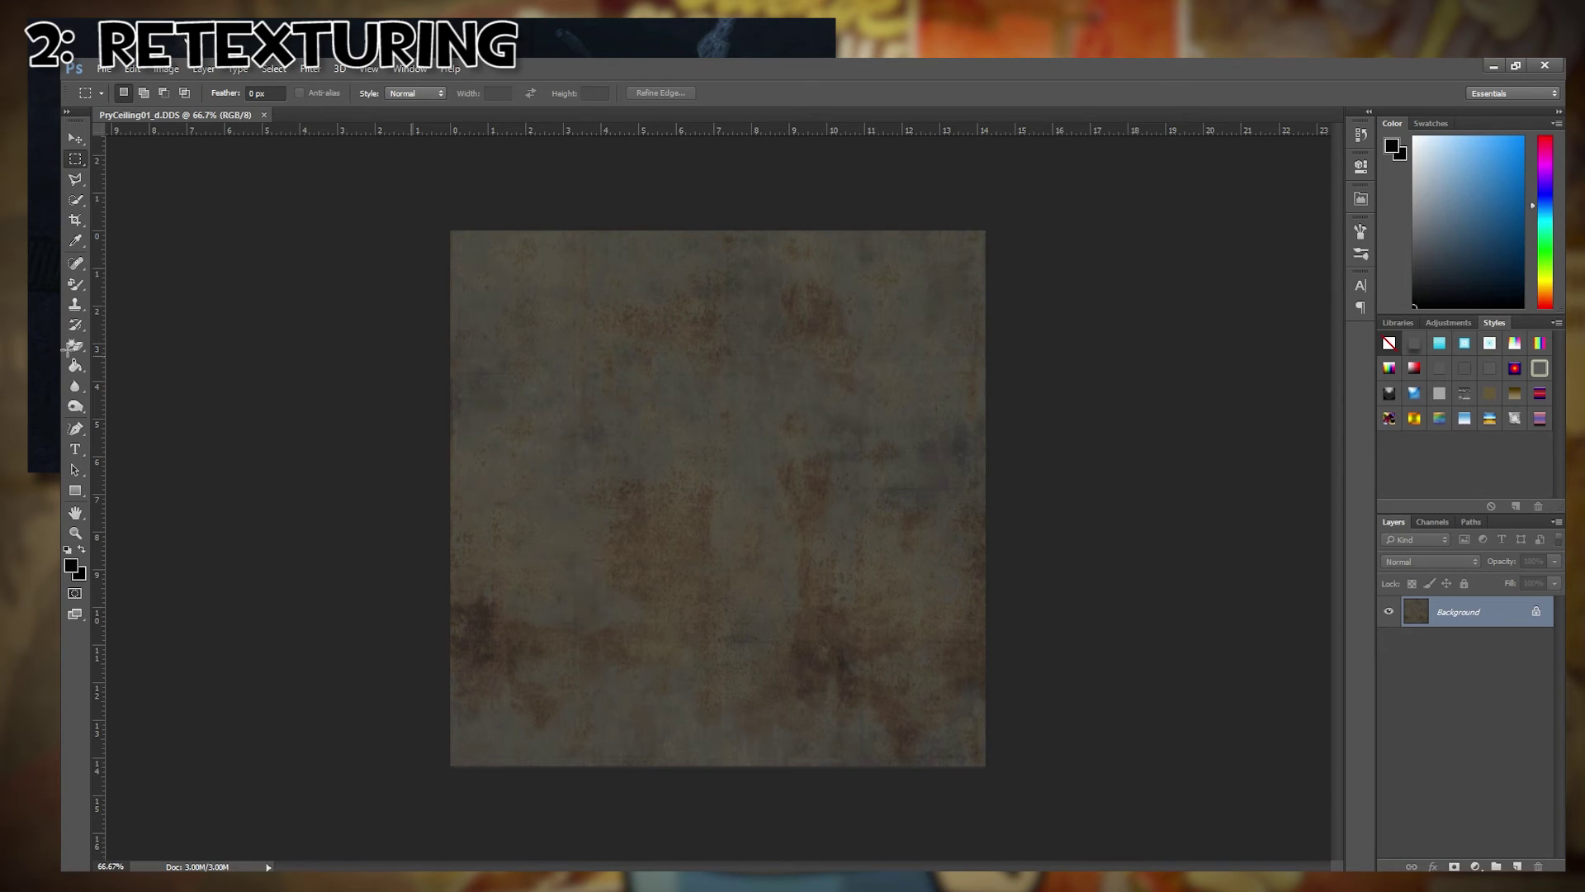
Darken the PryCeiling01_d Background layer to -2.34 exposure beneath the Batman logo.
left_click(179, 49)
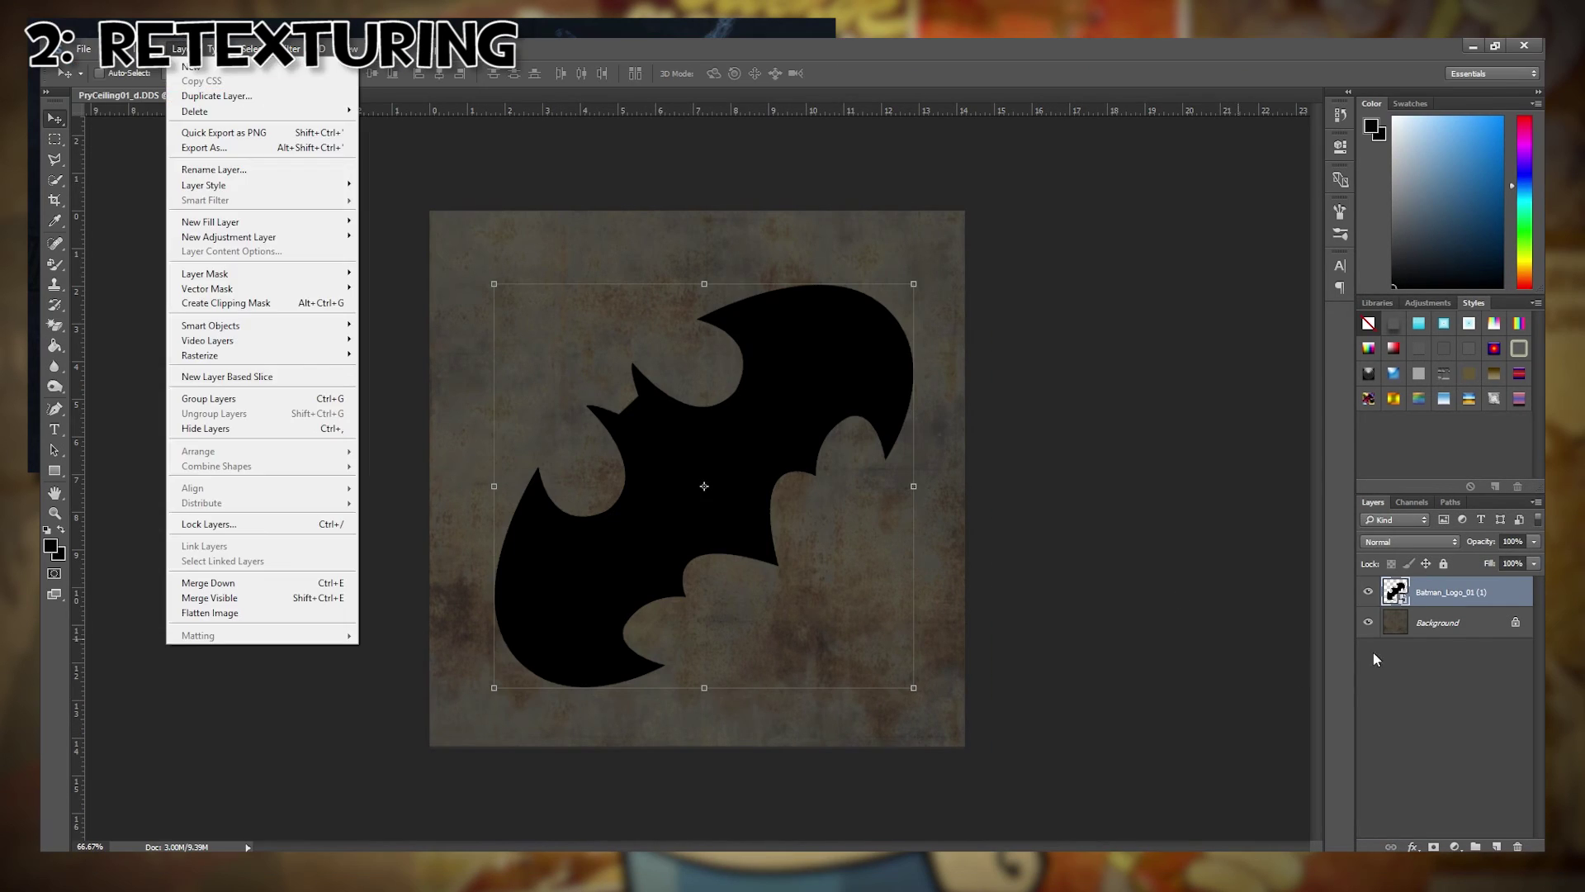
left_click(1436, 623)
left_click(179, 48)
mouse_move(149, 49)
mouse_move(206, 89)
left_click(355, 131)
left_click_drag(756, 336, 691, 346)
left_click(903, 286)
Keep Photoshop open and load the Sedan01_d texture.
key("v")
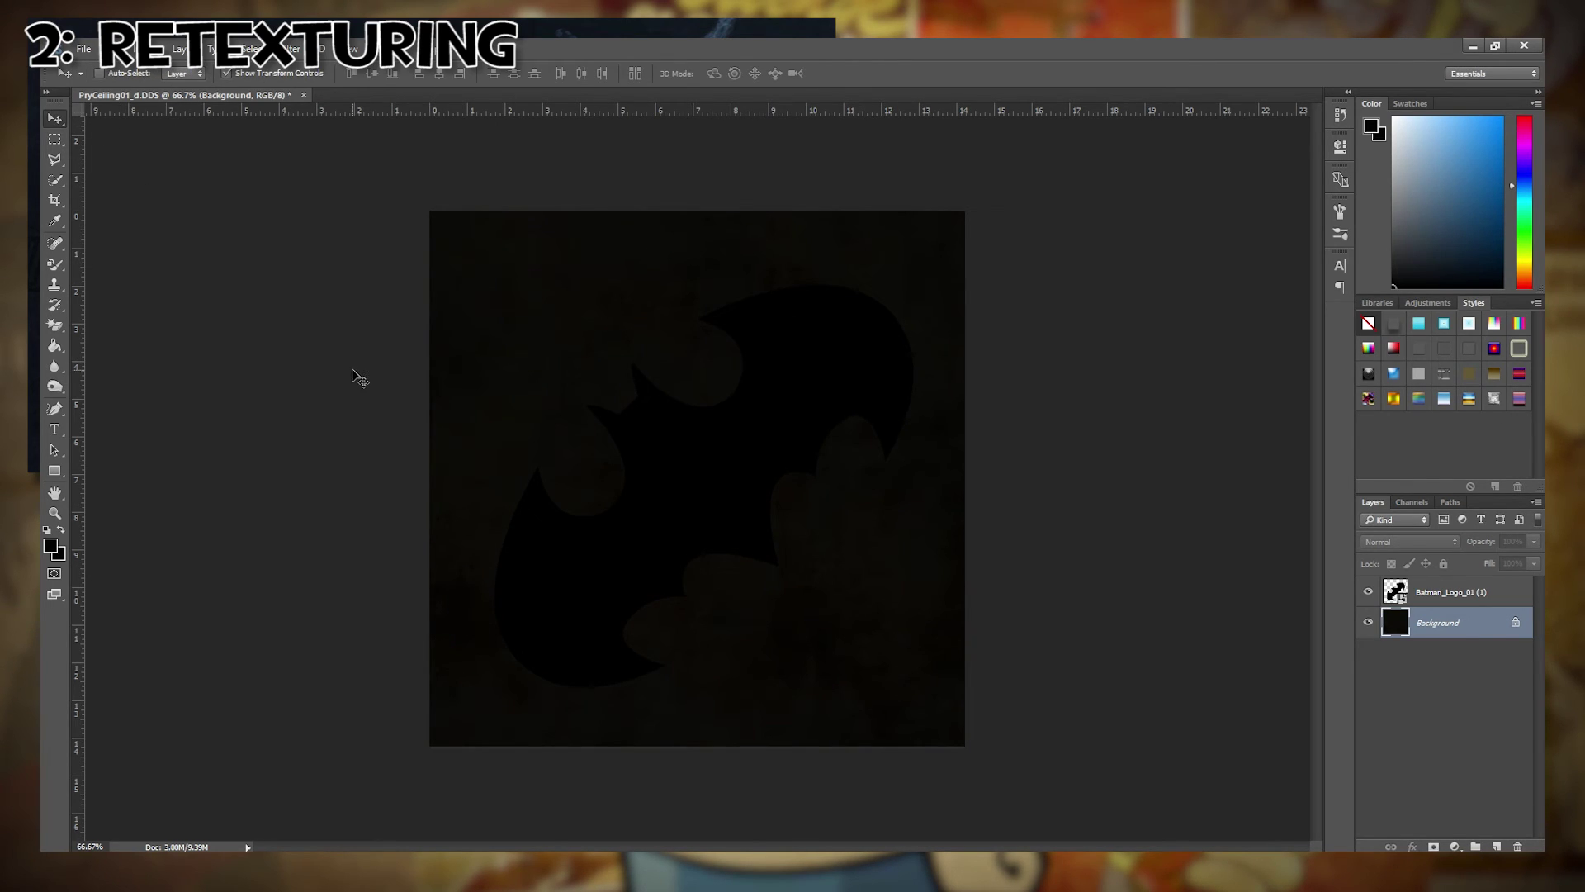
left_click(1524, 46)
left_click(889, 353)
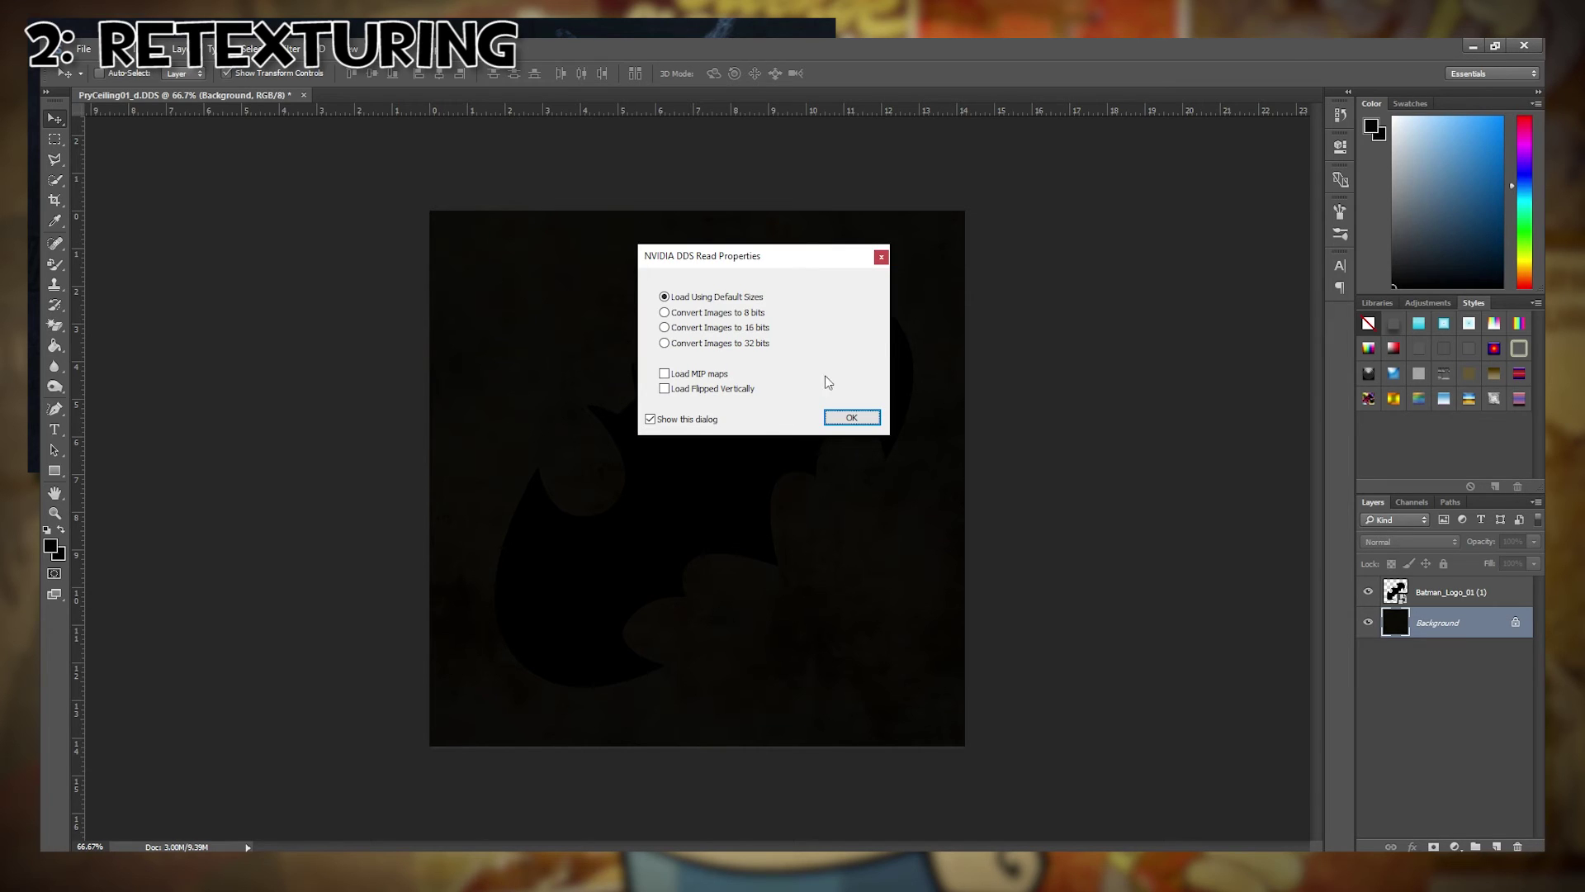
left_click(830, 422)
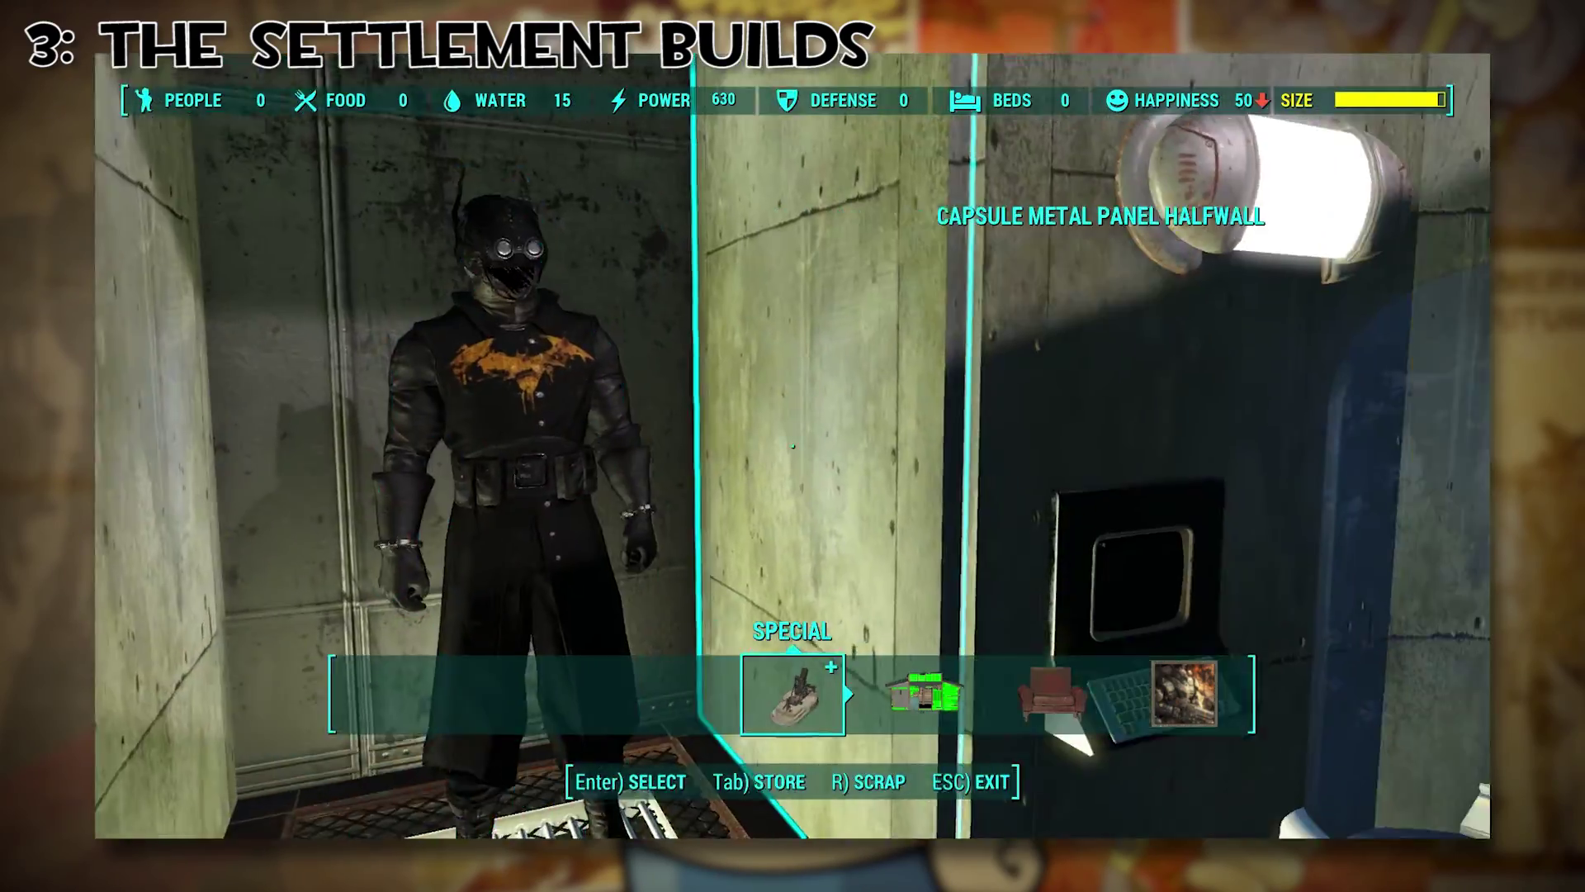
Move one mannequin, then rotate and place the caped Batman mannequin on the railed platform.
key("Return")
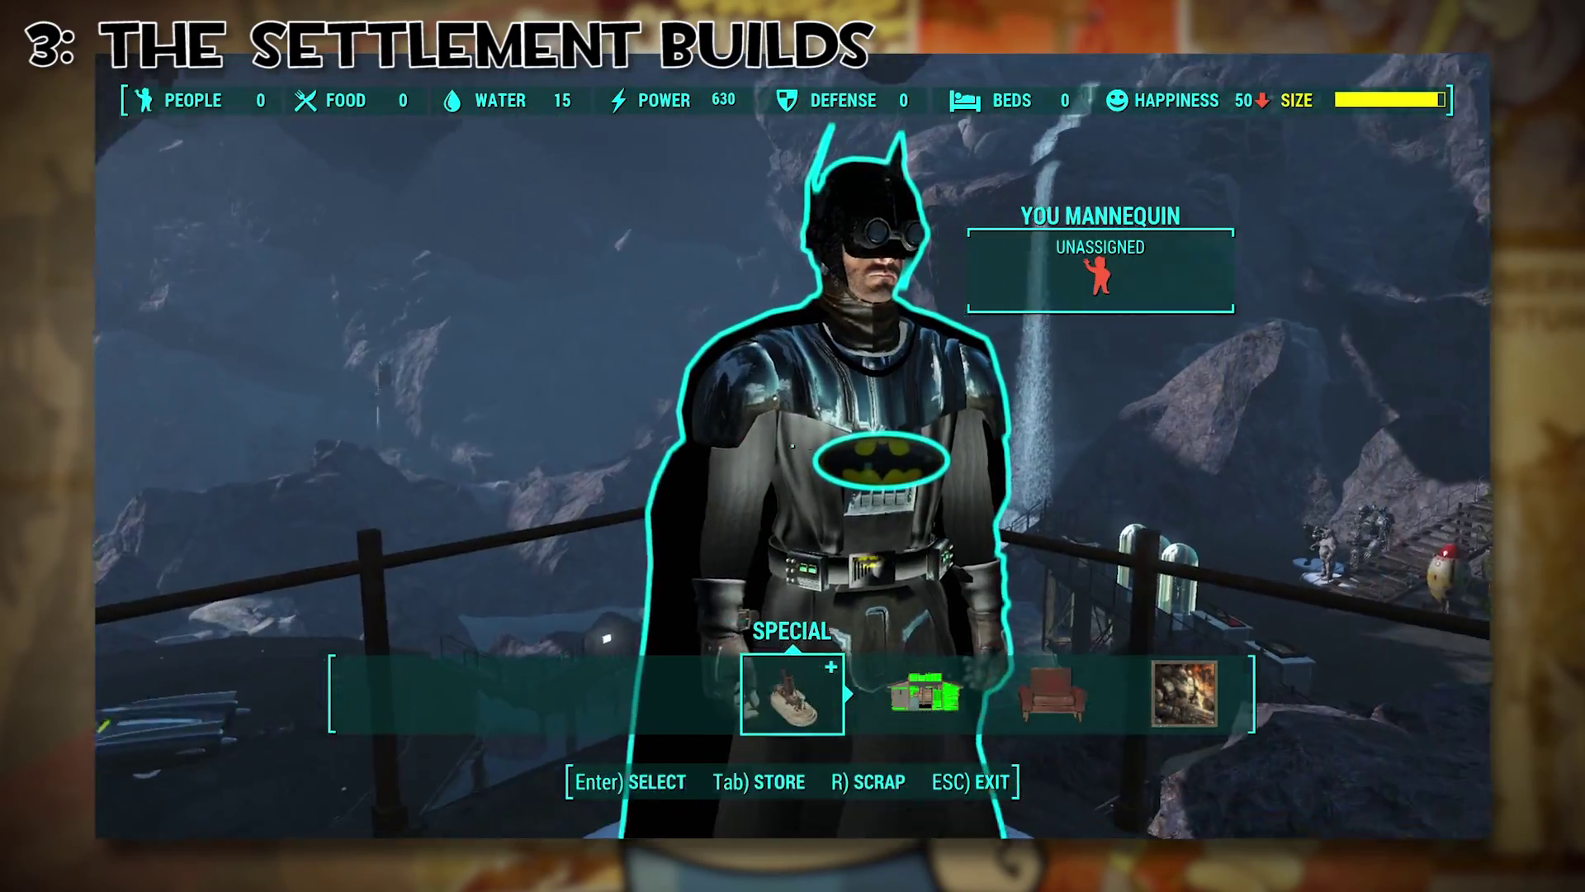
key("Return")
key("Return")
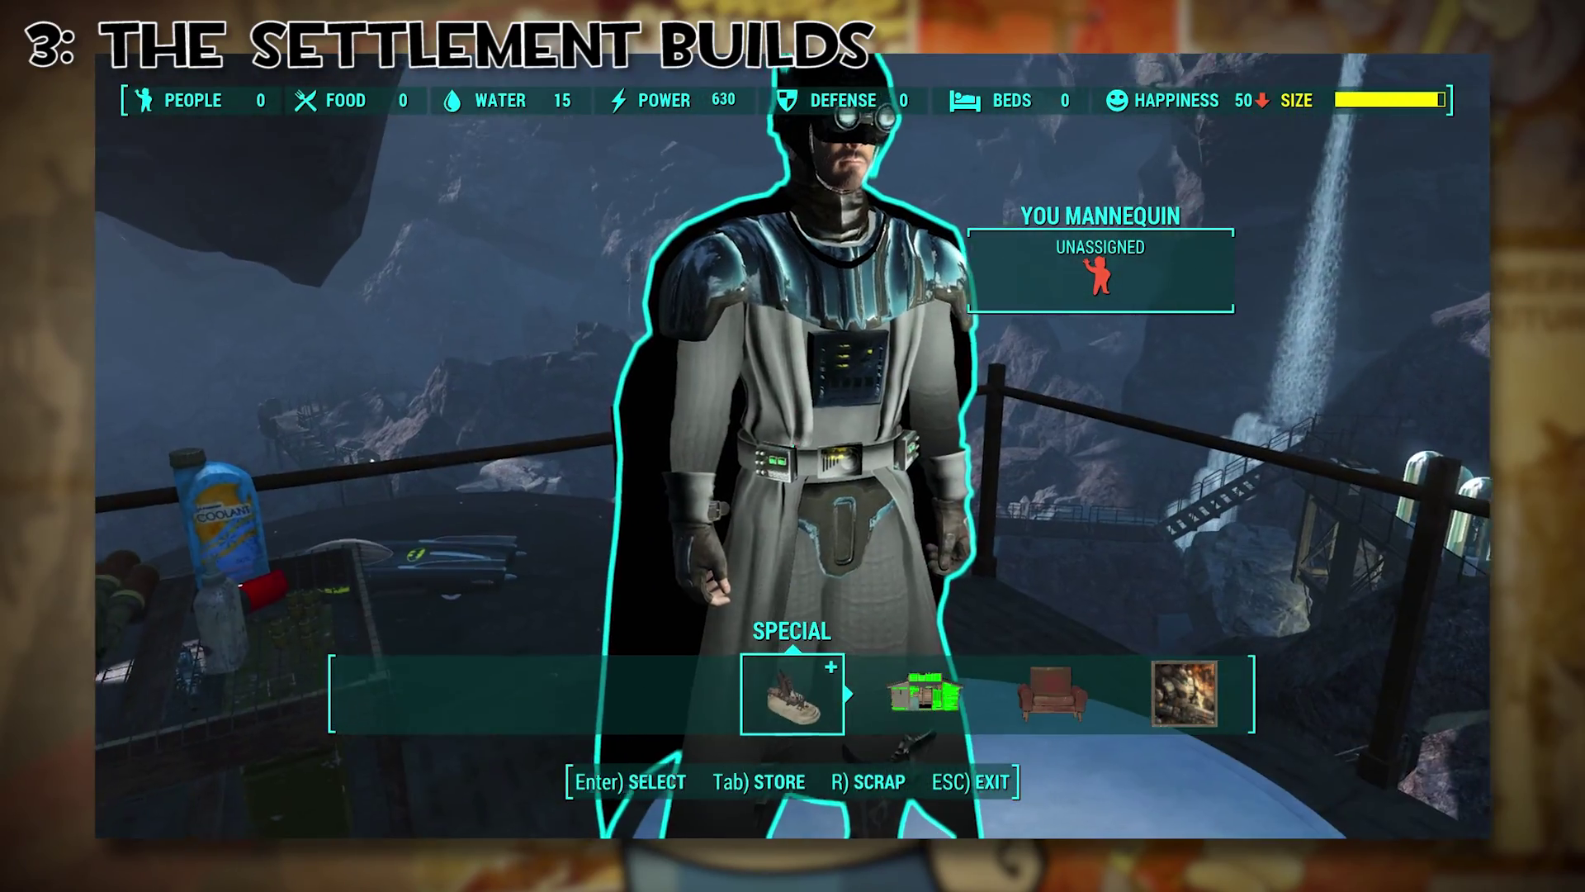
key("Return")
scroll(793, 446, "down", 3)
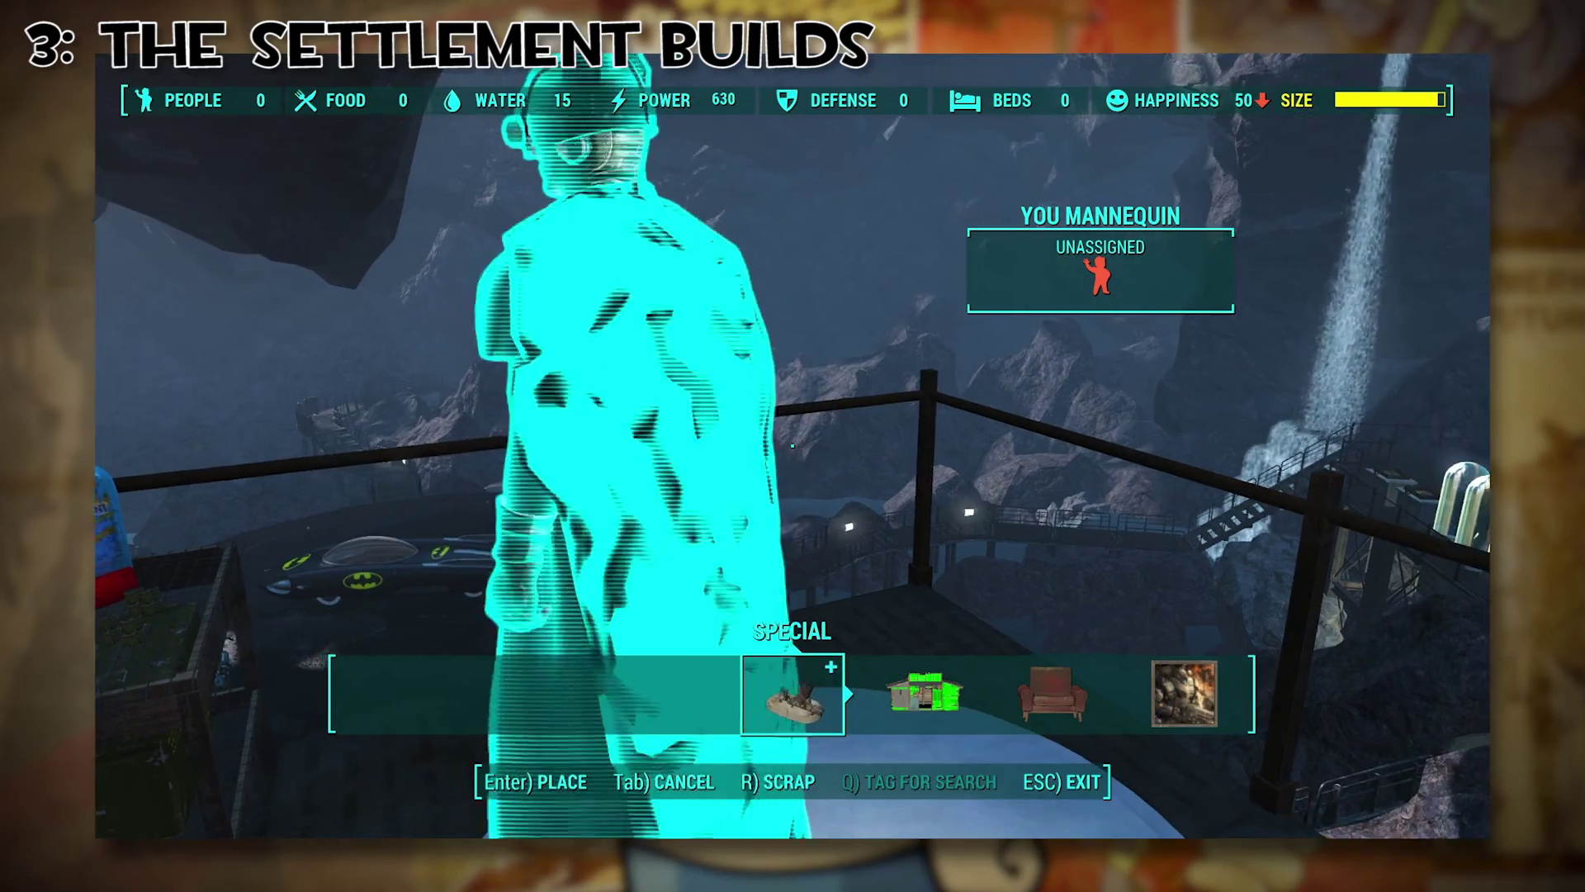
key("Return")
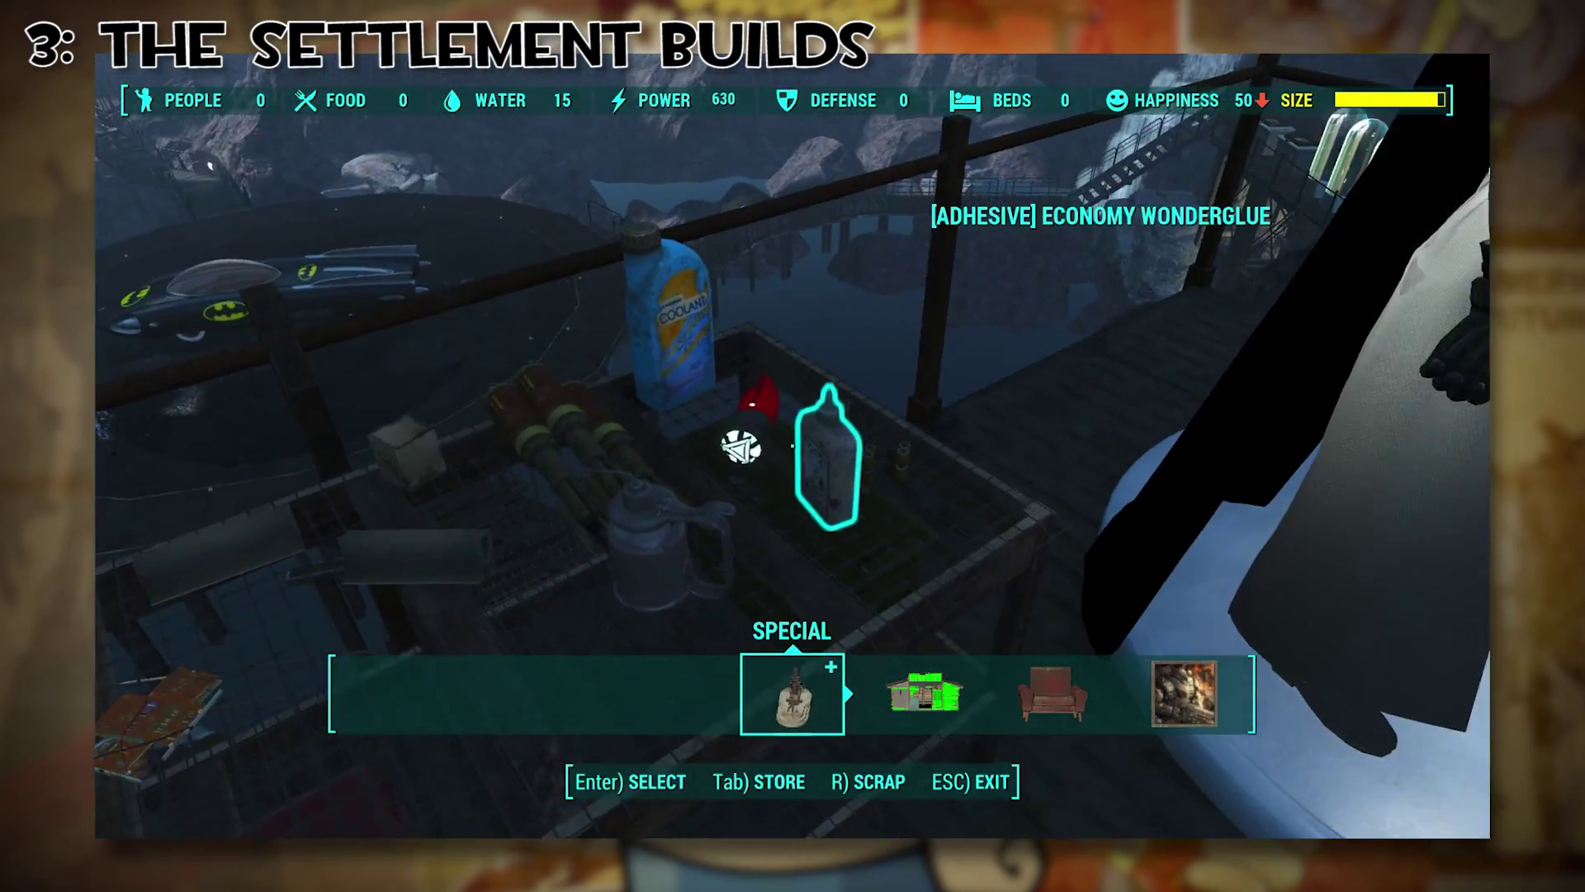